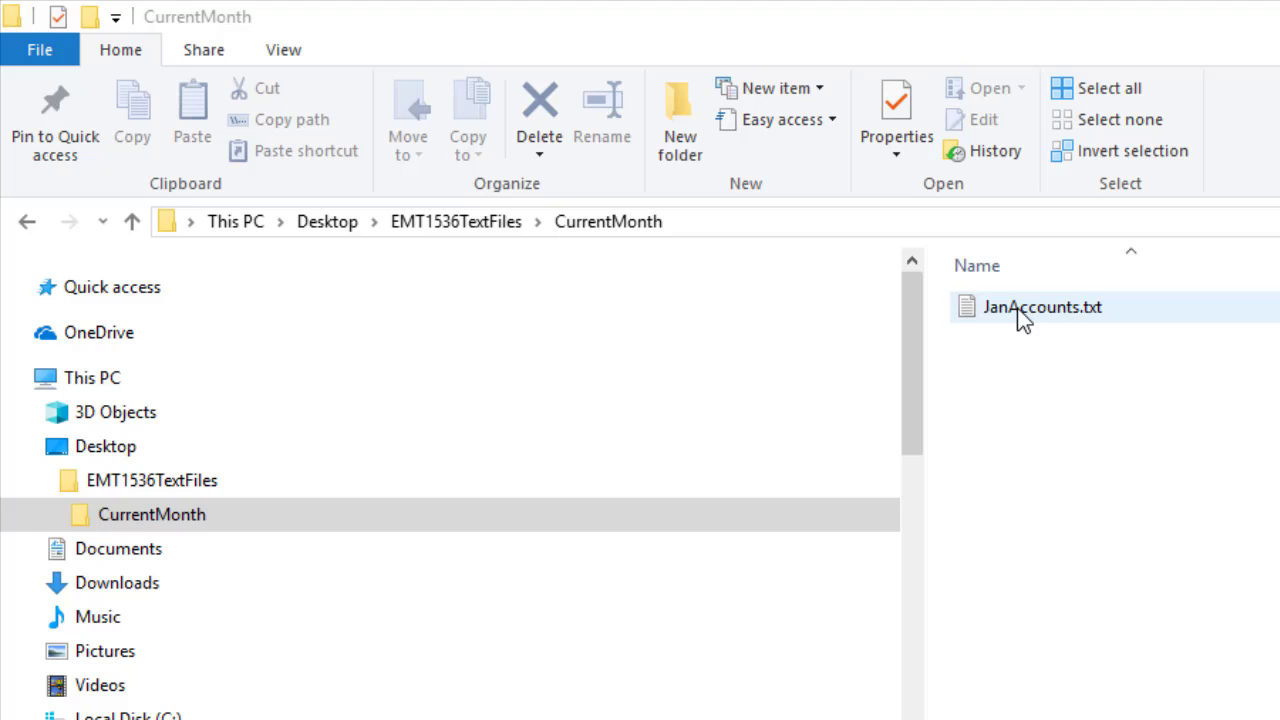
Open JanAccounts.txt from the CurrentMonth folder to examine its contents
left_click(1020, 310)
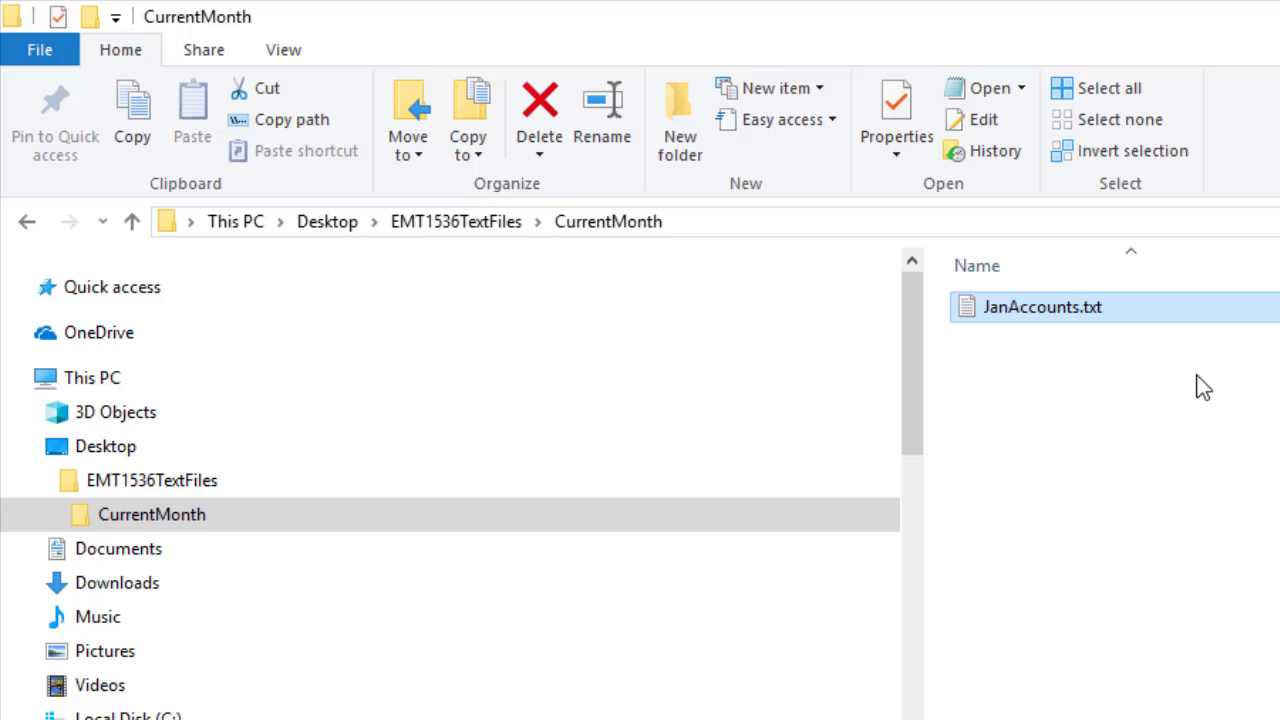
double_click(1036, 317)
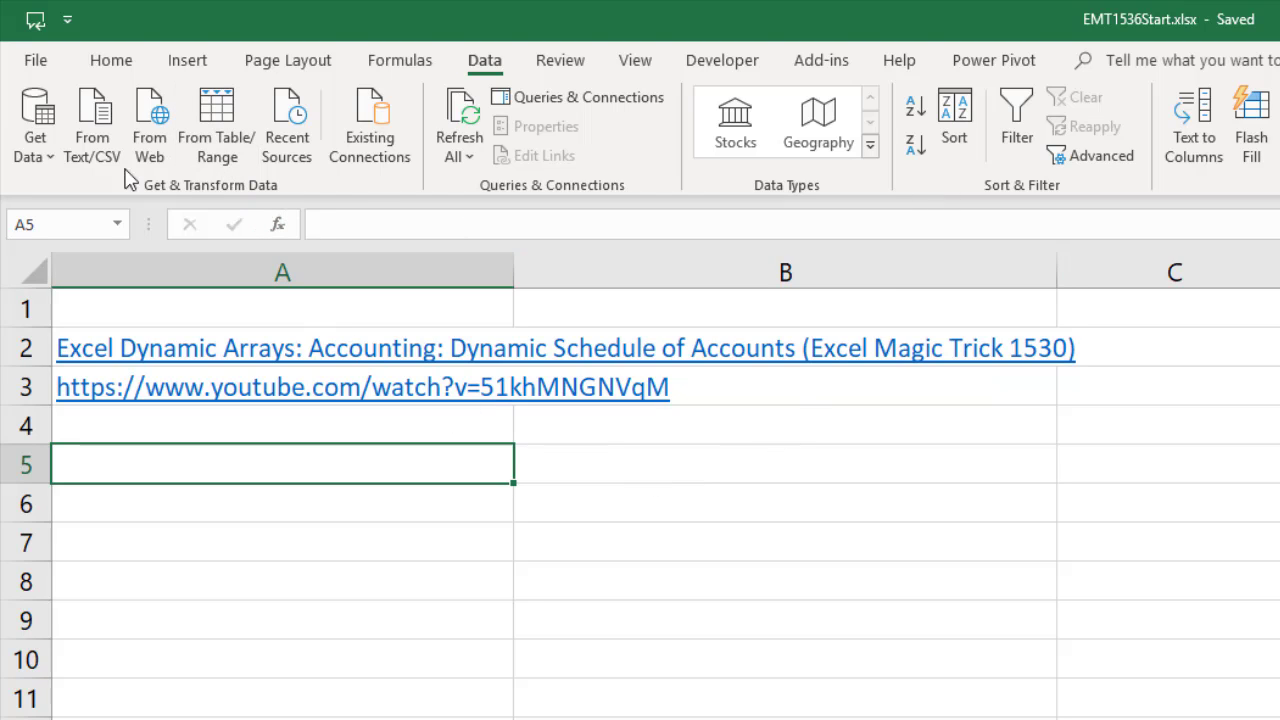
In Excel, import data from the CurrentMonth folder inside EMT1536TextFiles and open it for editing in Power Query
left_click(49, 158)
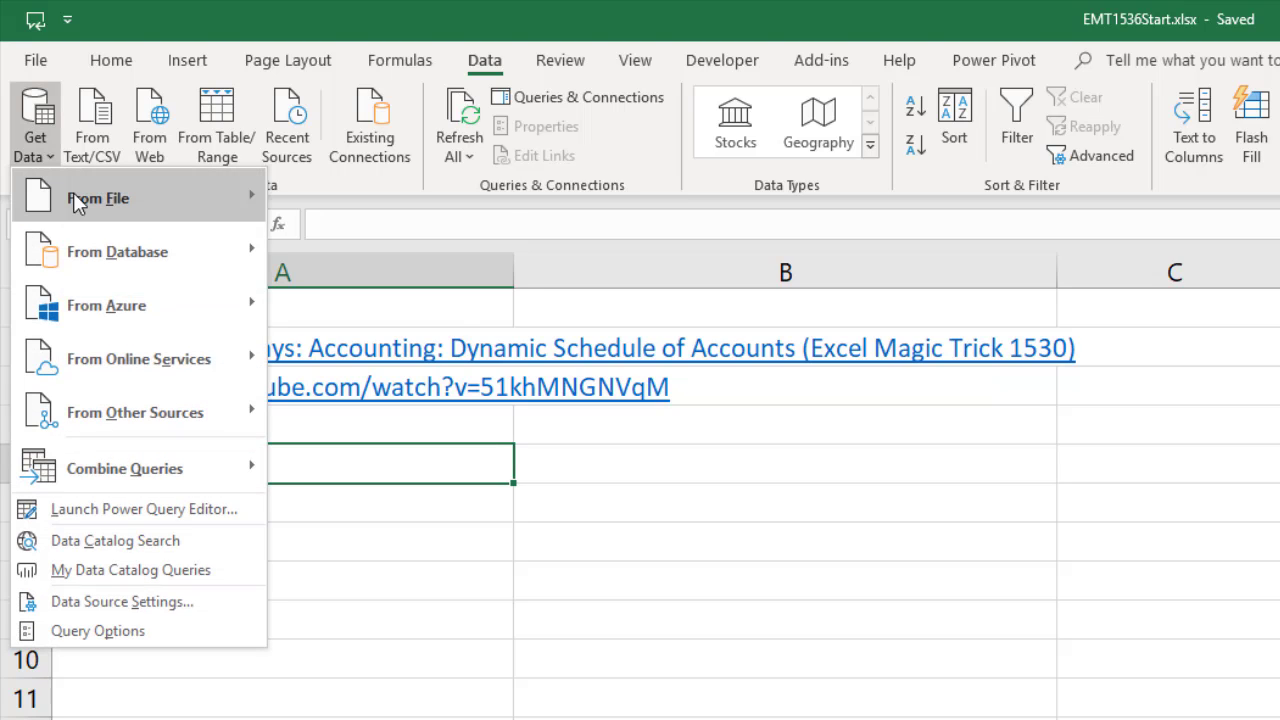
mouse_move(77, 200)
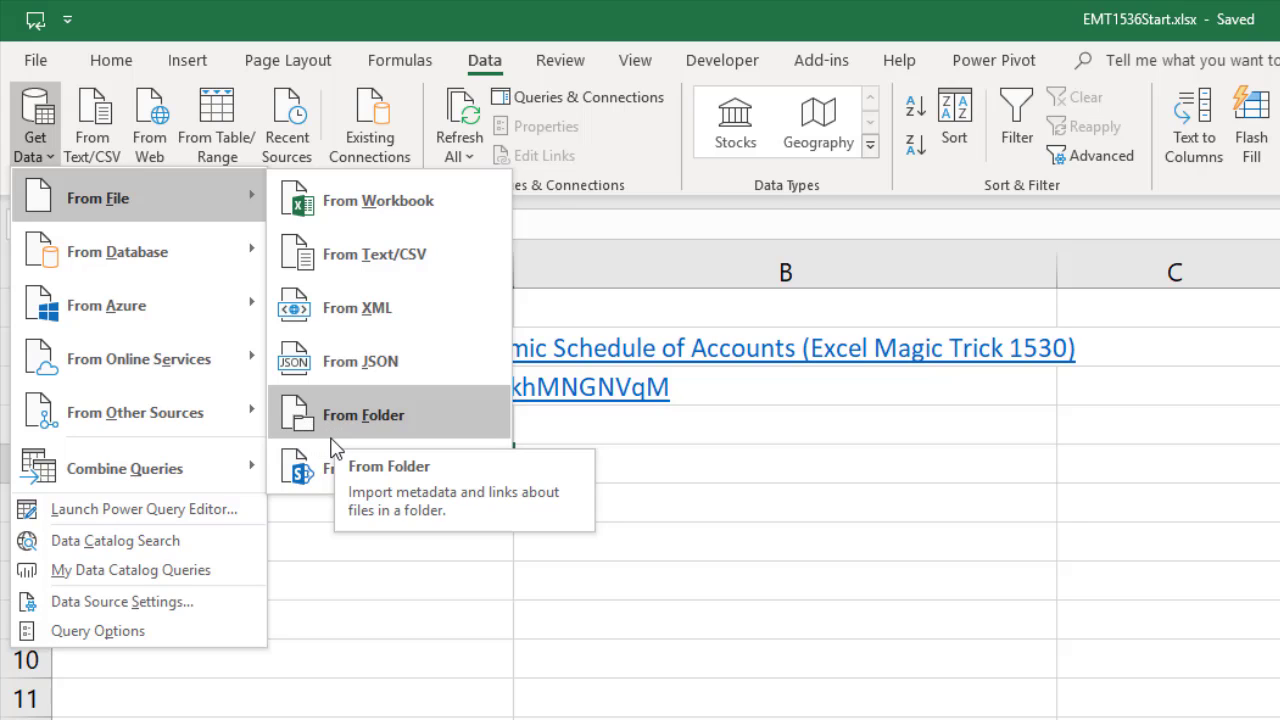
left_click(412, 420)
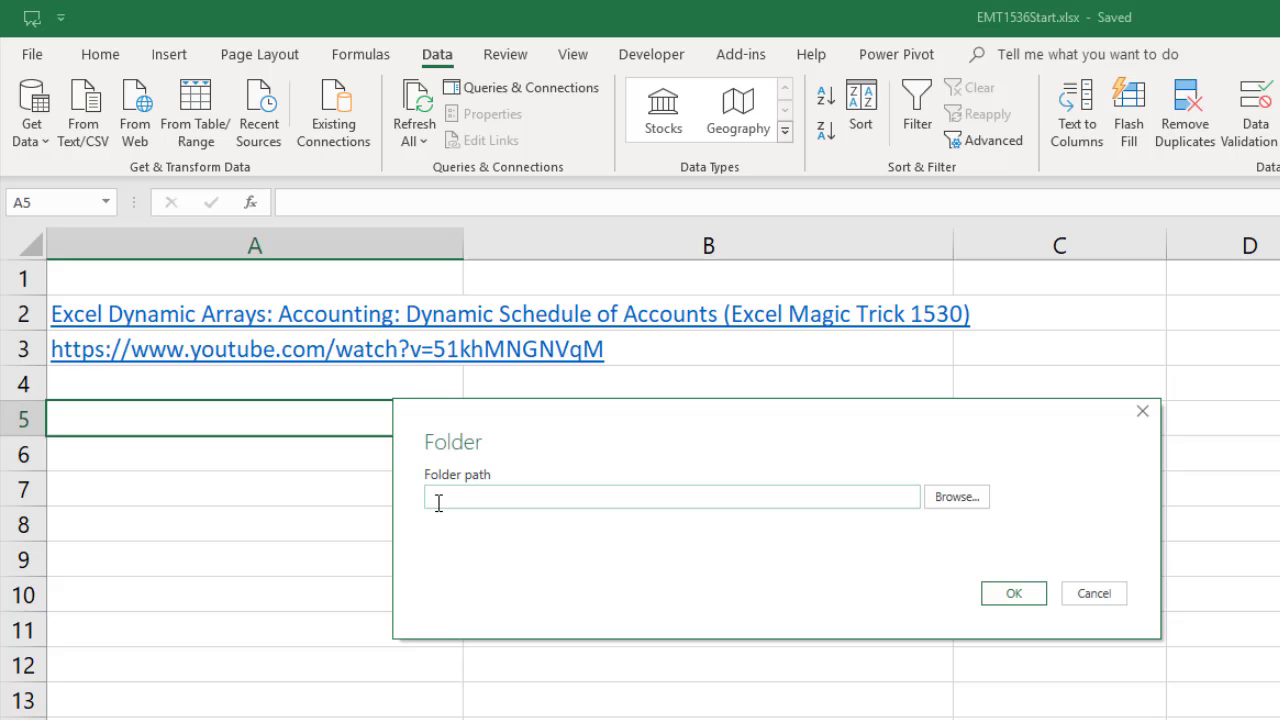
left_click(965, 500)
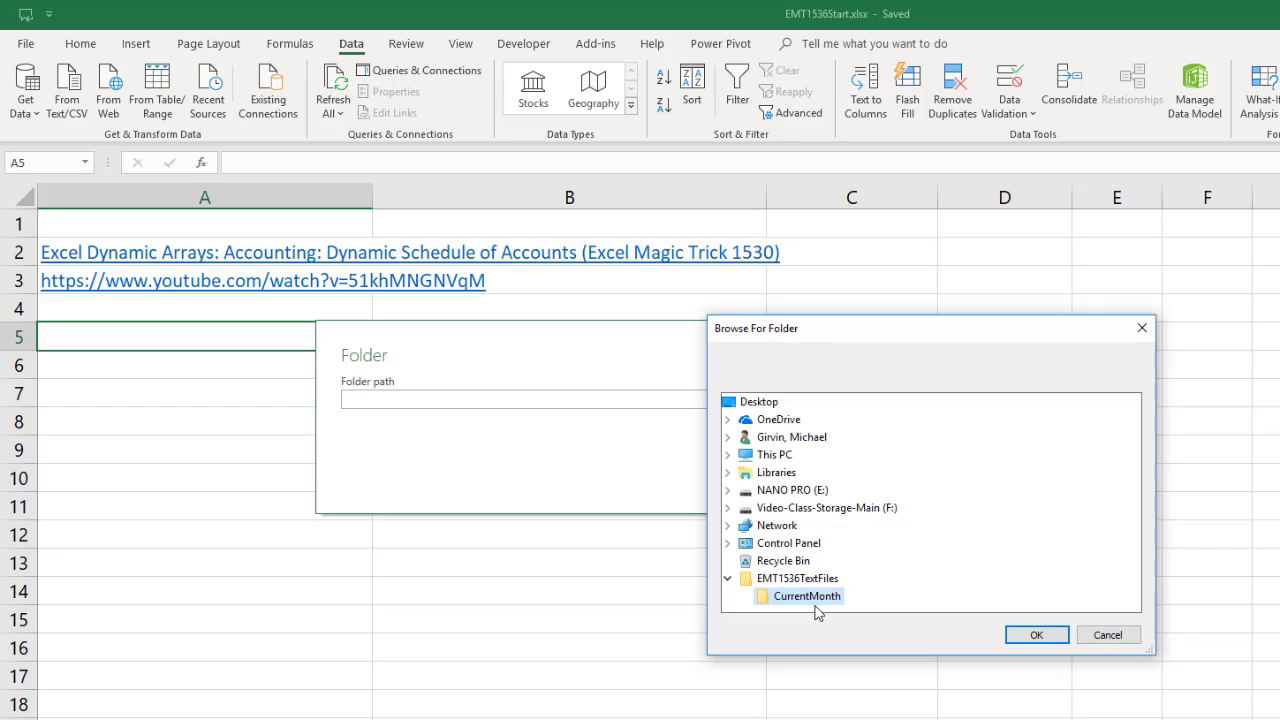
left_click(1035, 636)
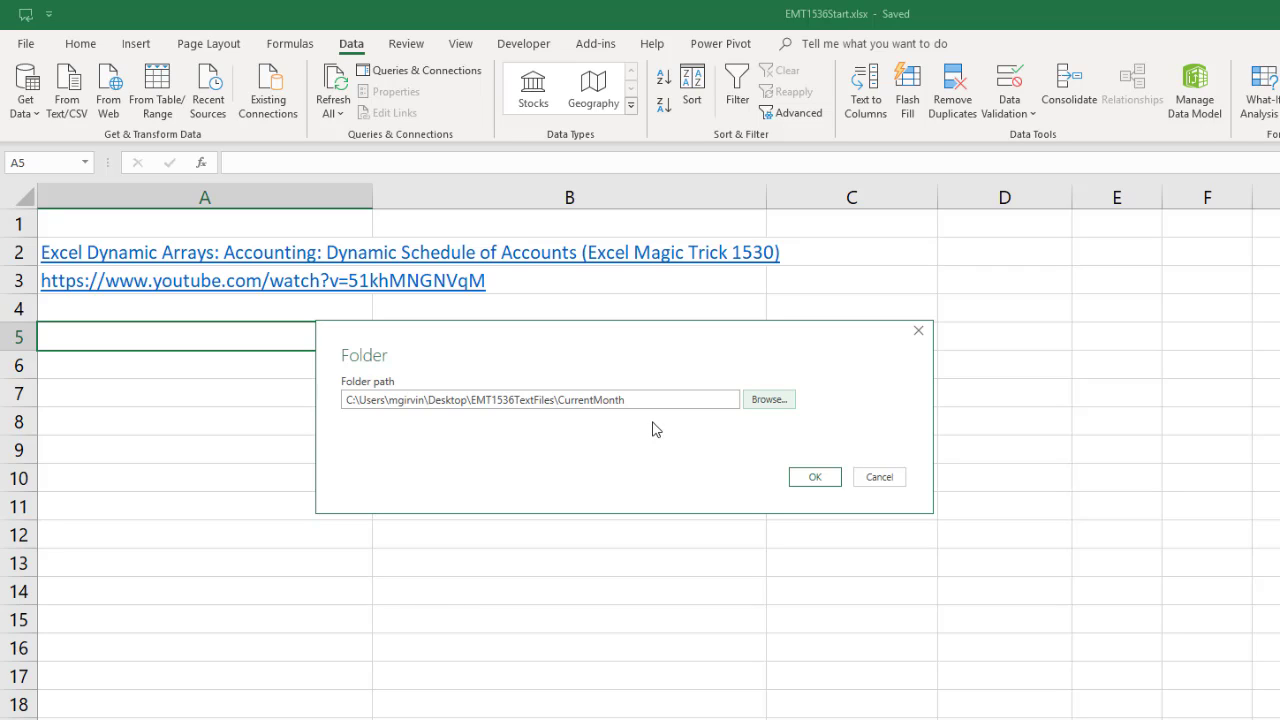
left_click(815, 479)
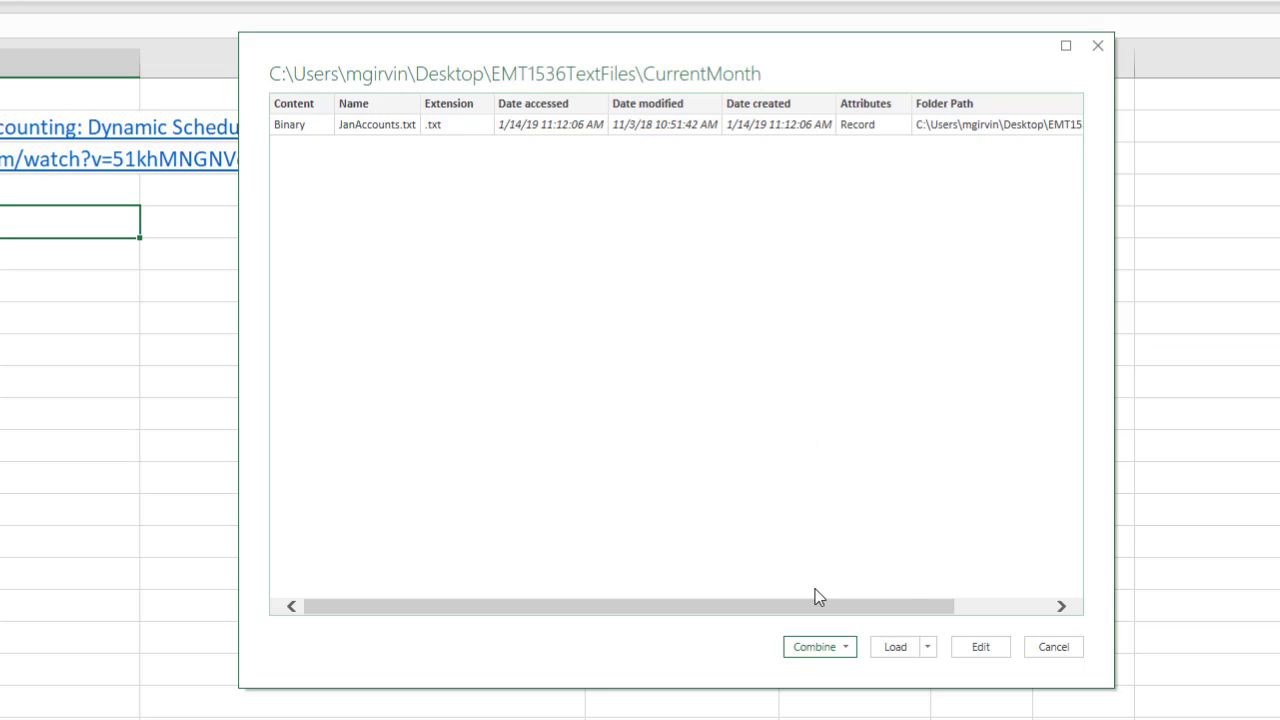
left_click(980, 647)
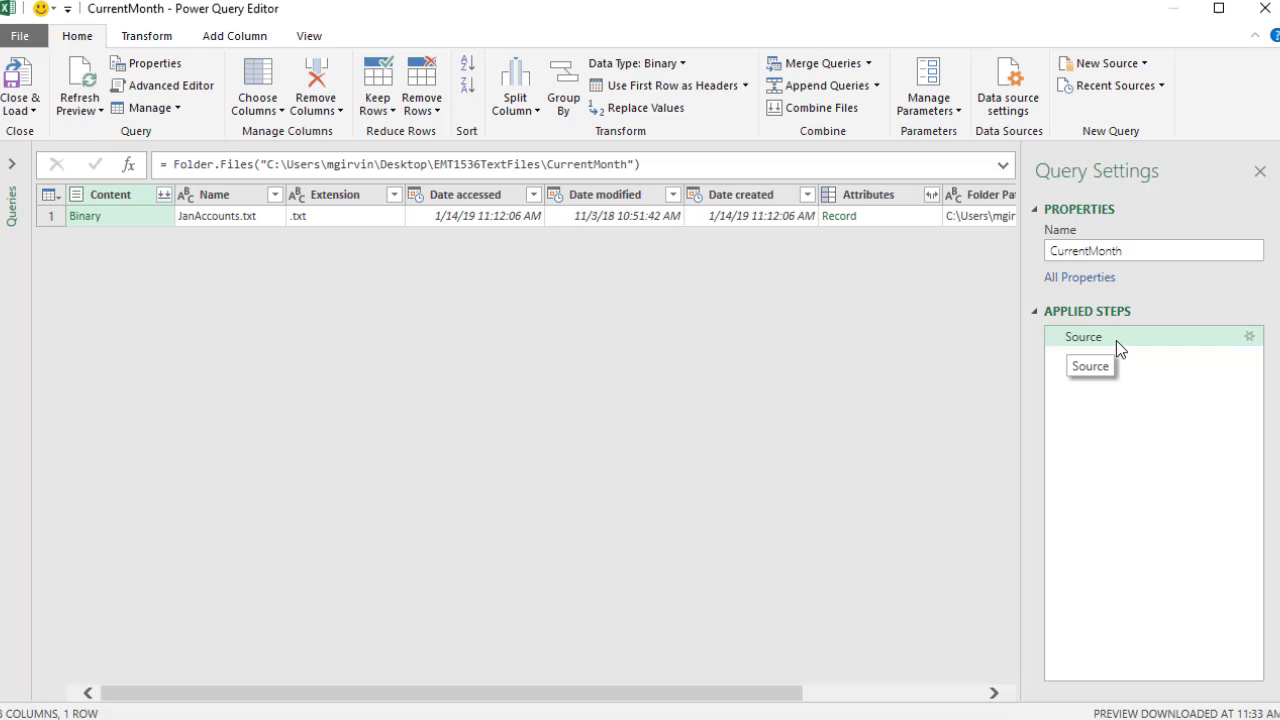
Check the folder path of the Source step and rename the query CurrentMonthTextFileForAccounts
left_click(1250, 341)
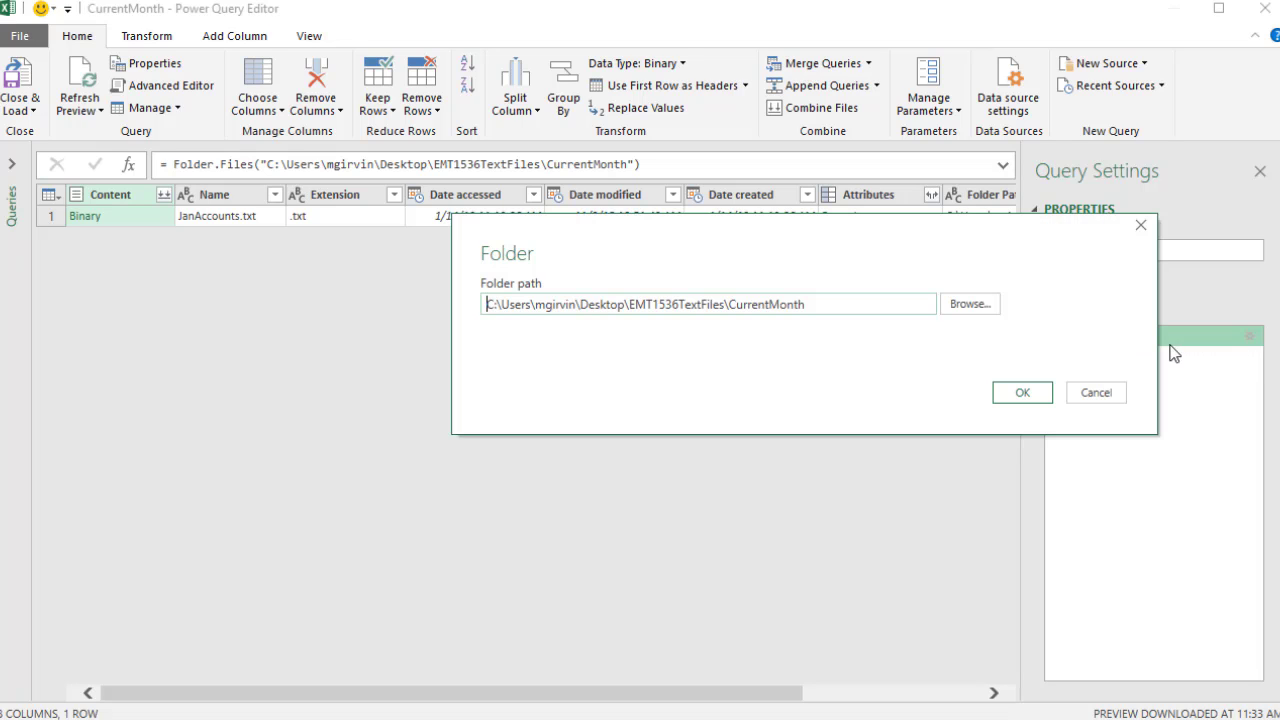
left_click(1090, 392)
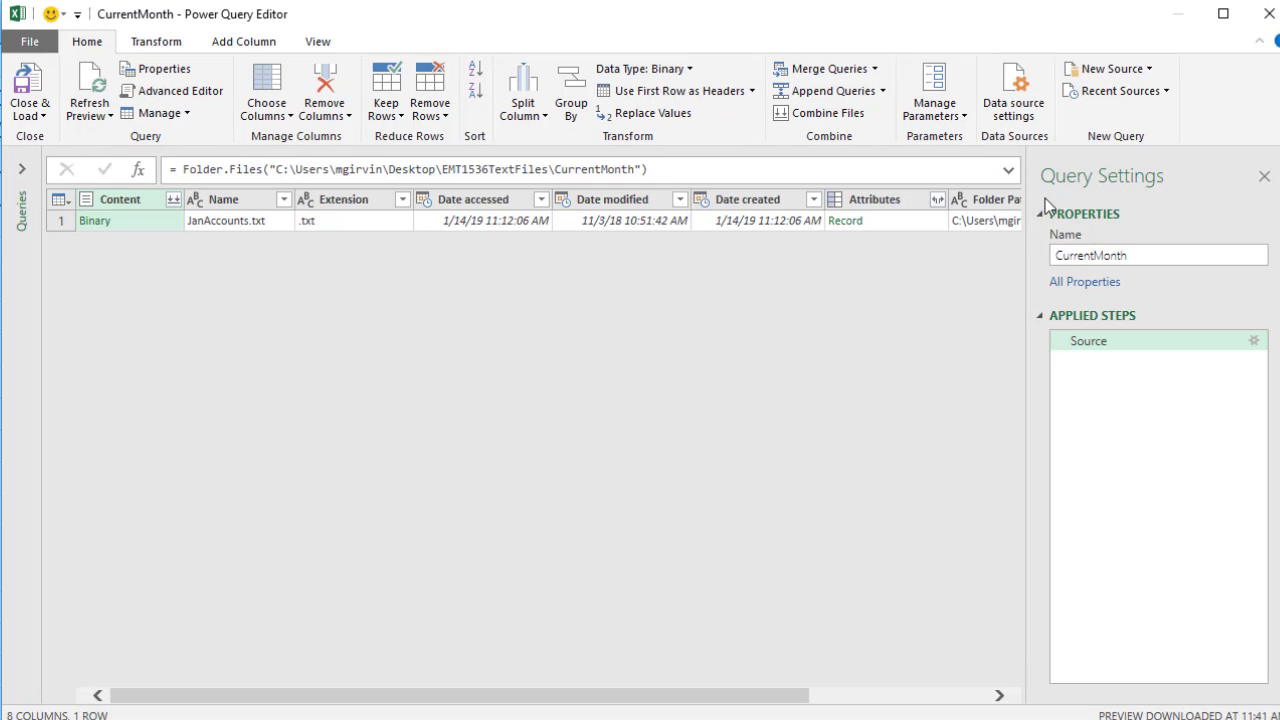
left_click(1166, 257)
type("TextFileForAccounts")
key("Return")
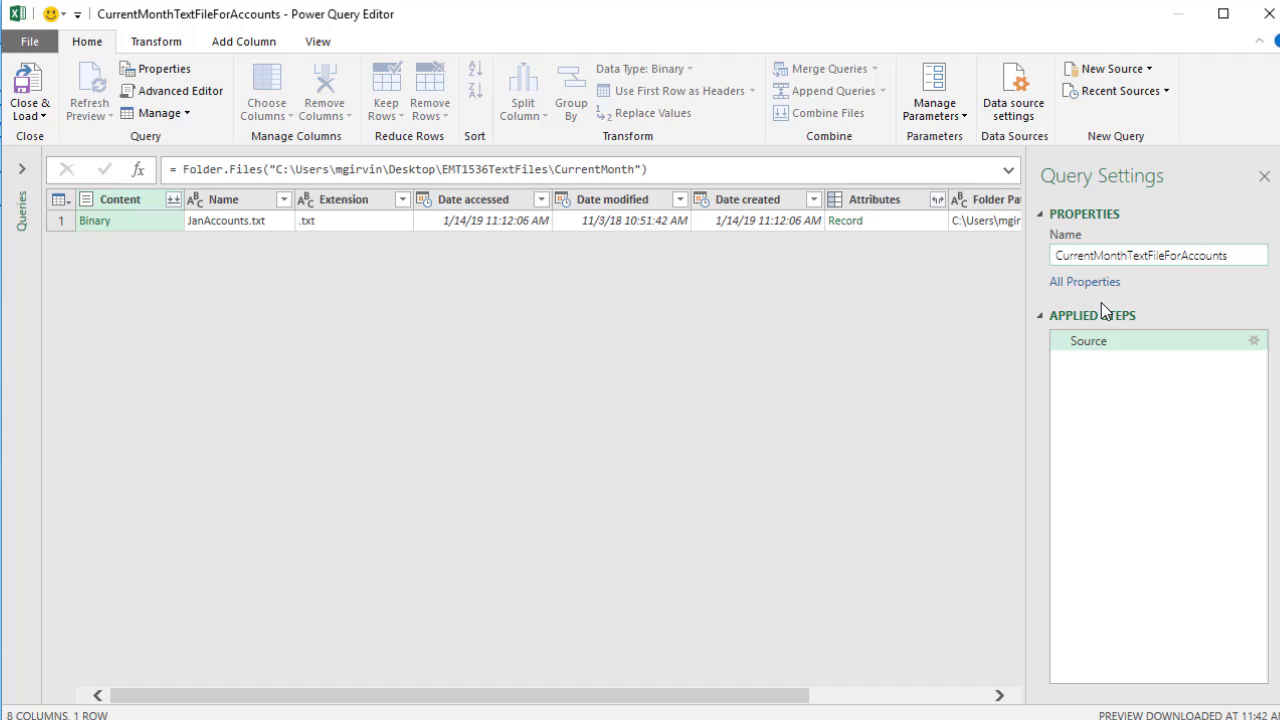
left_click(1222, 479)
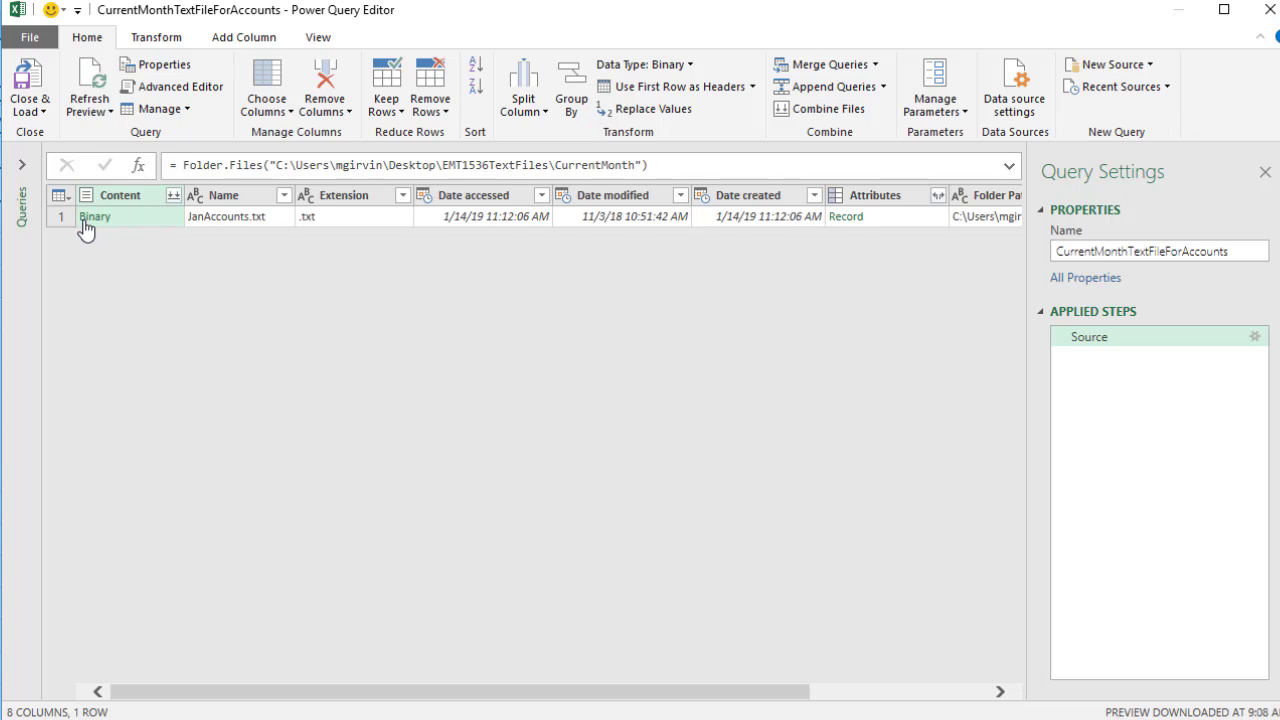
Combine the files in the Content column, using the first file as the example and Tab as the delimiter
left_click(167, 221)
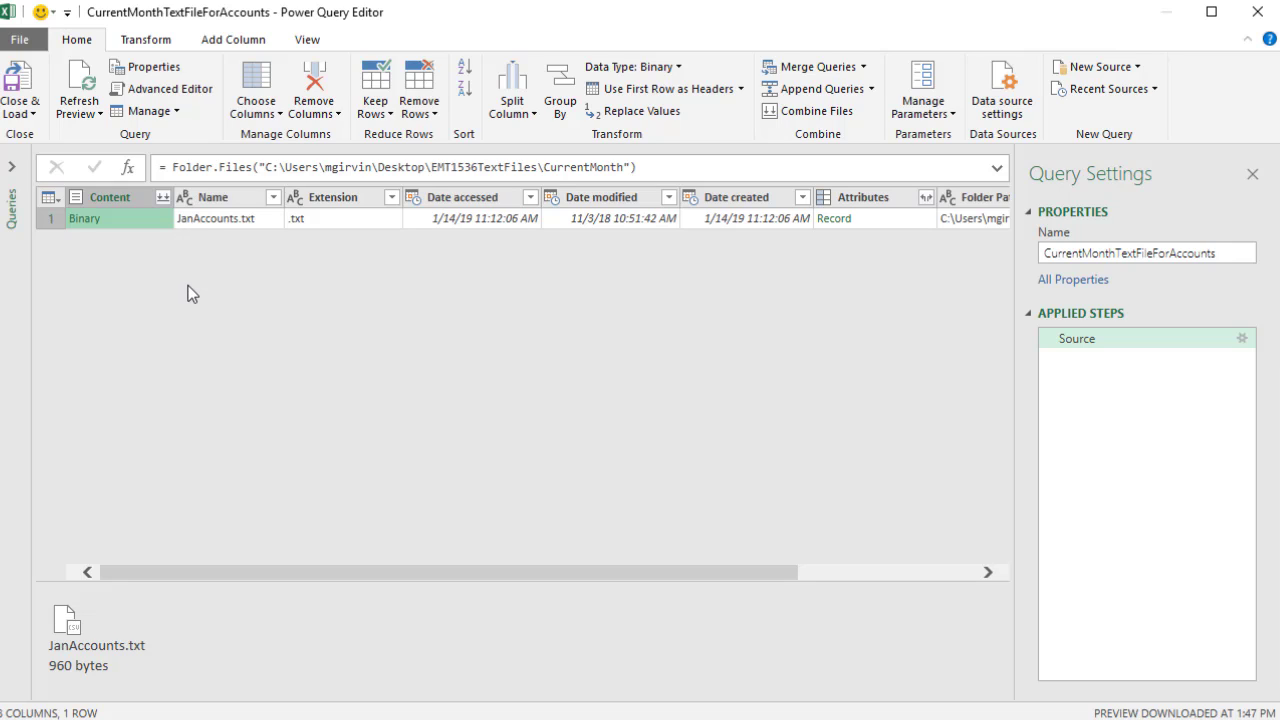
left_click(162, 199)
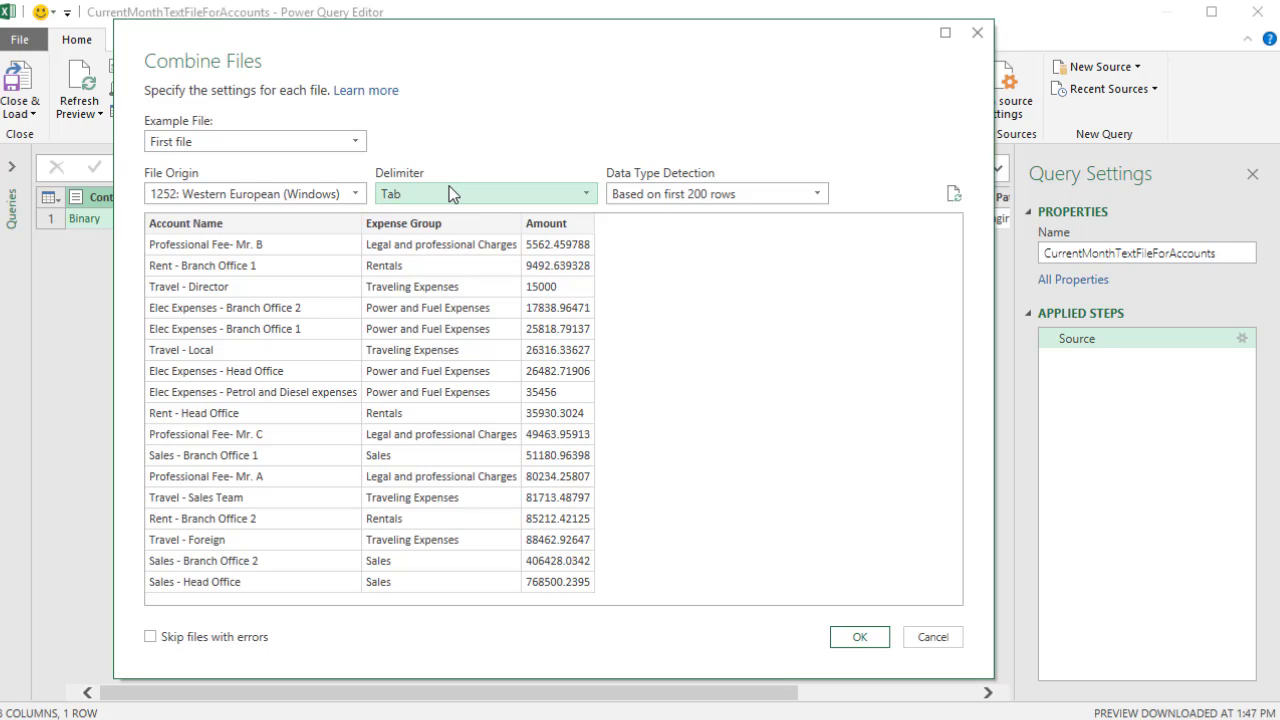
left_click(860, 638)
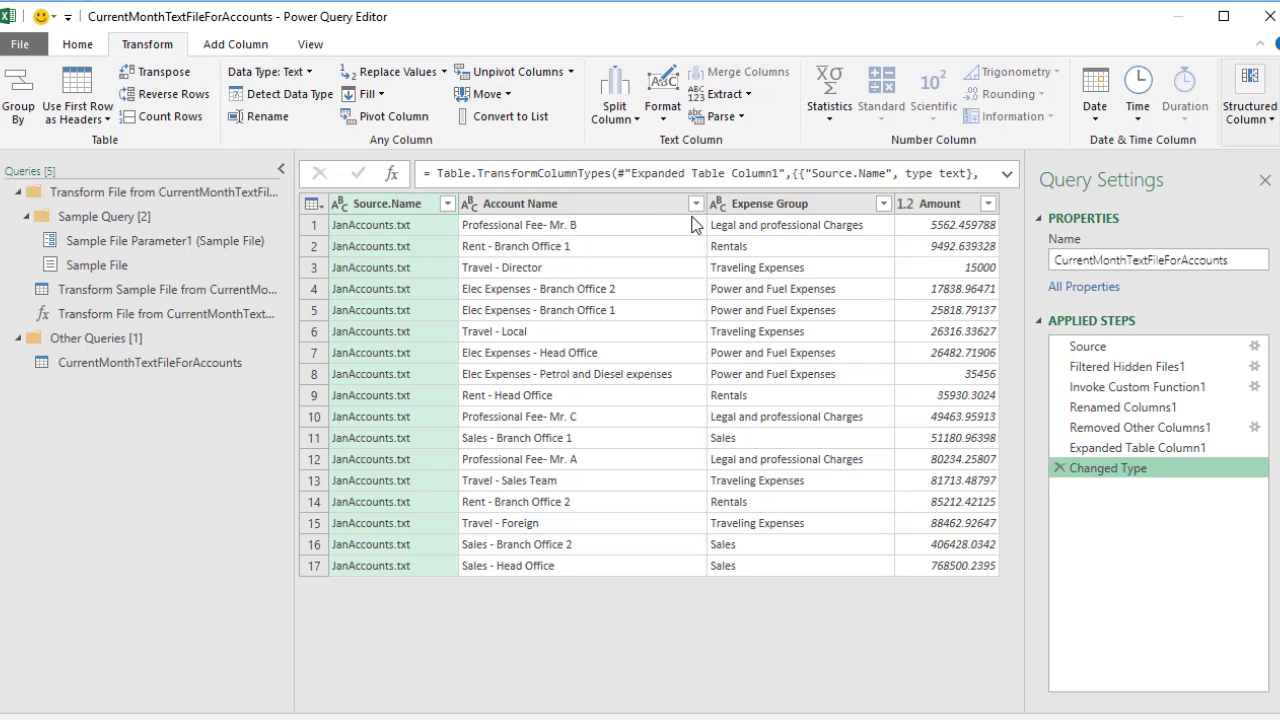
Review the data types of the Expense Group and Amount columns and the transform options for Amount
left_click(722, 205)
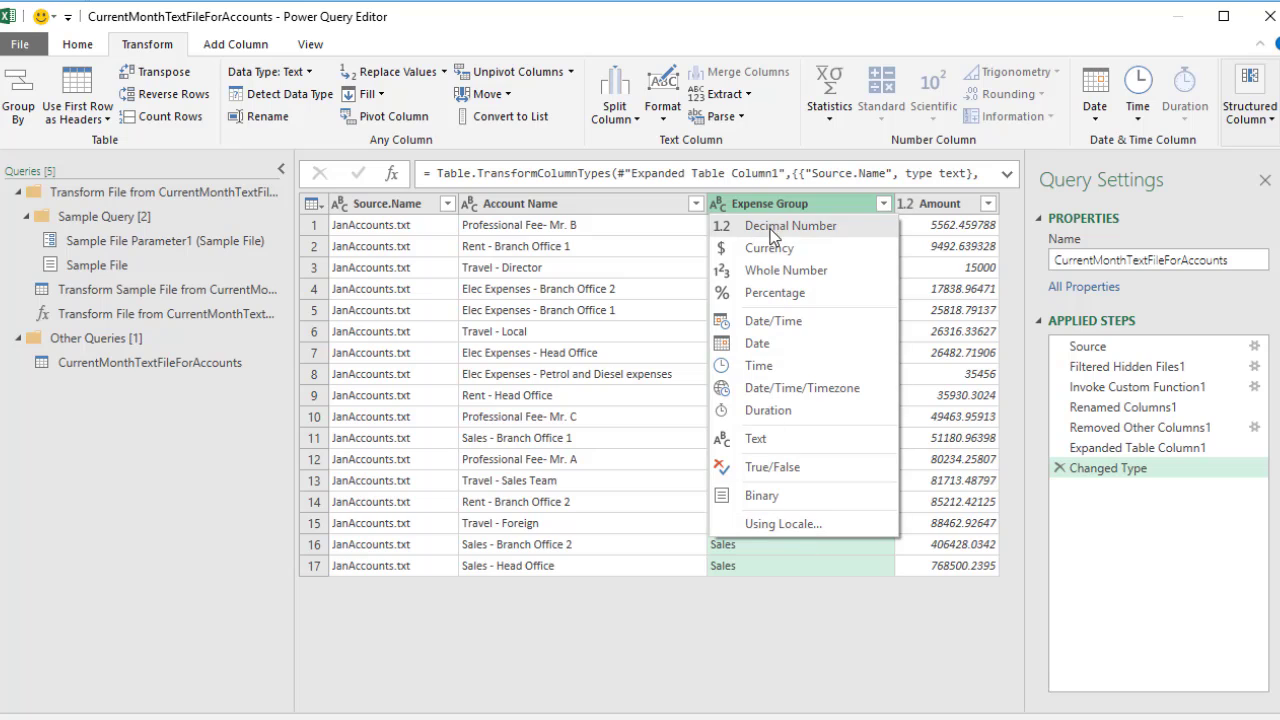
left_click(800, 440)
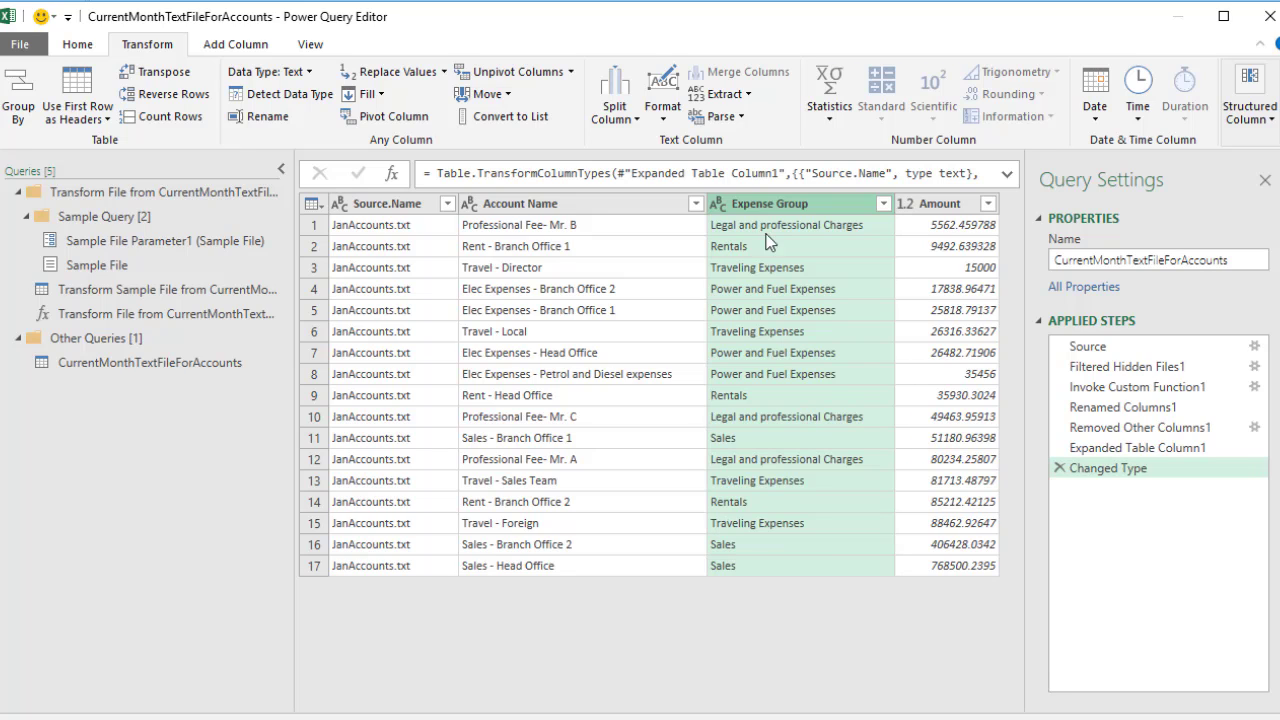
left_click(906, 206)
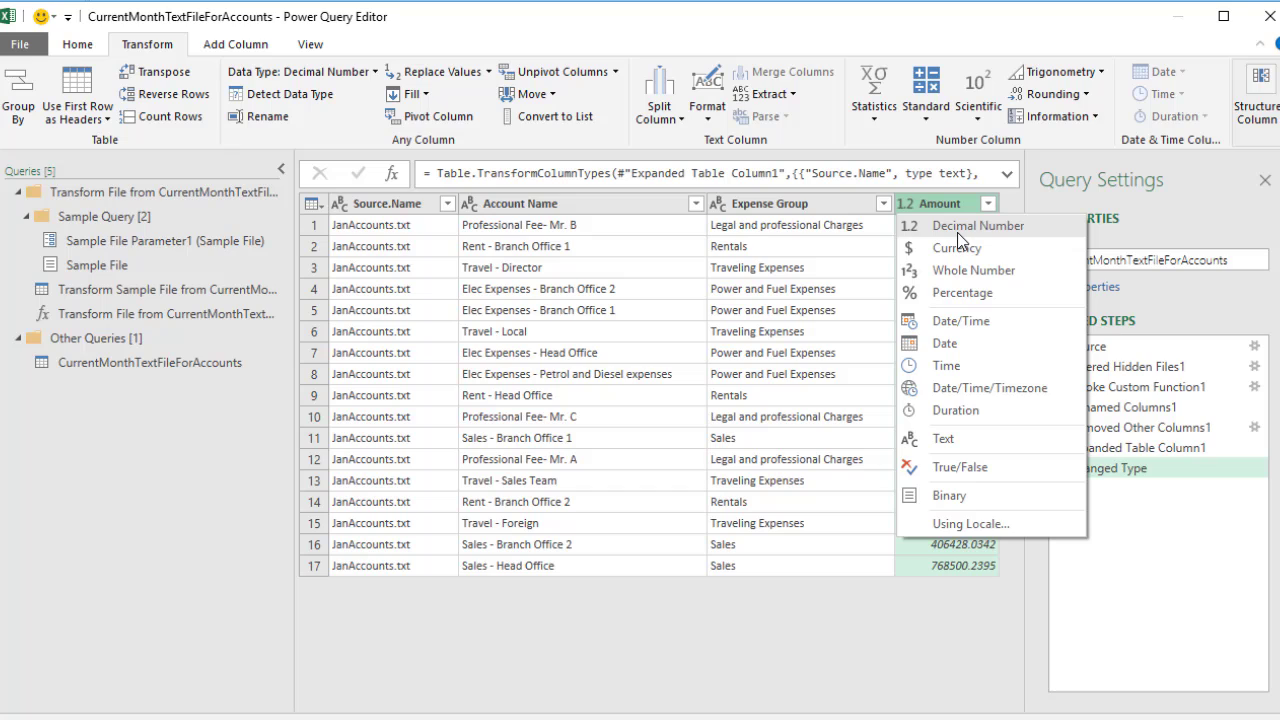
left_click(911, 207)
right_click(913, 207)
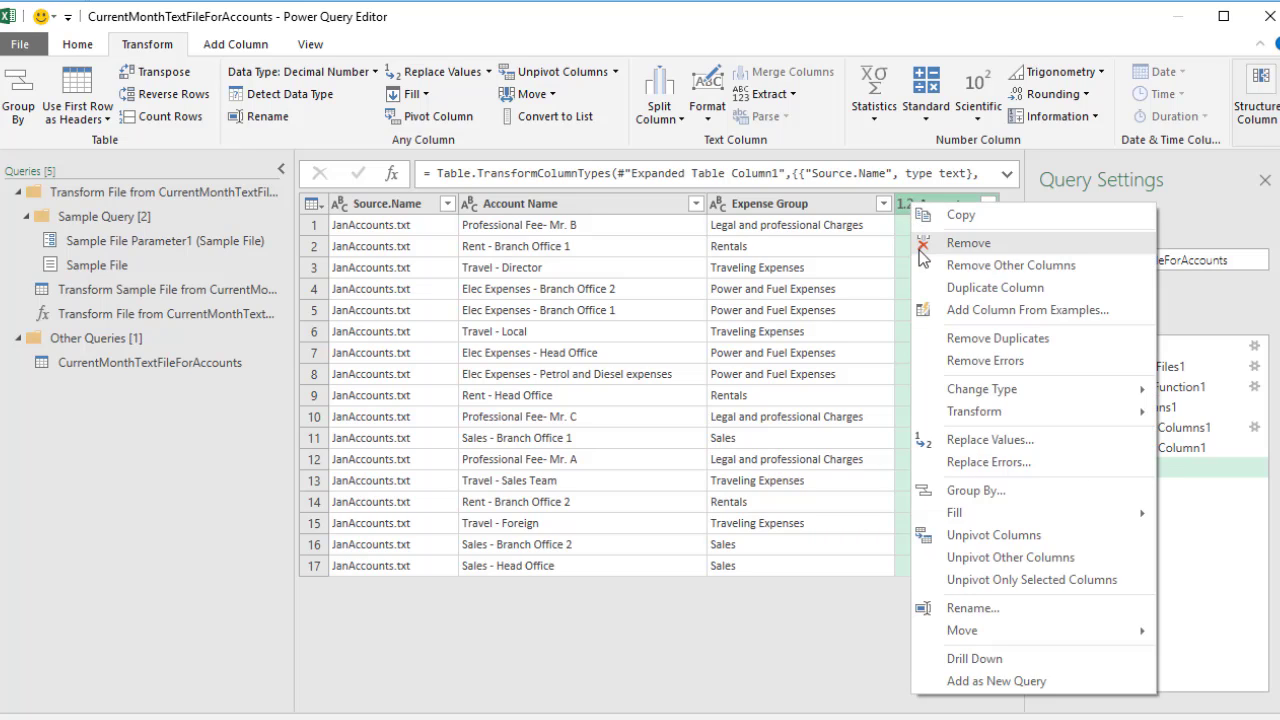
mouse_move(970, 412)
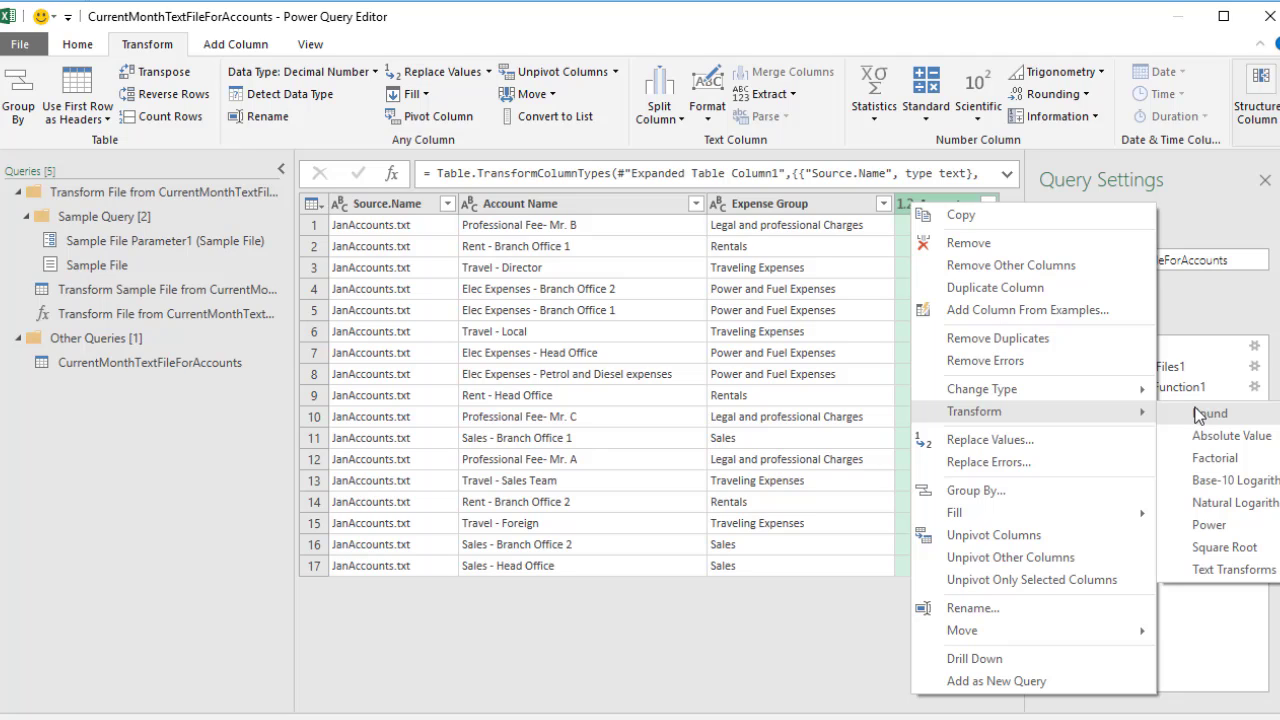
key("Escape")
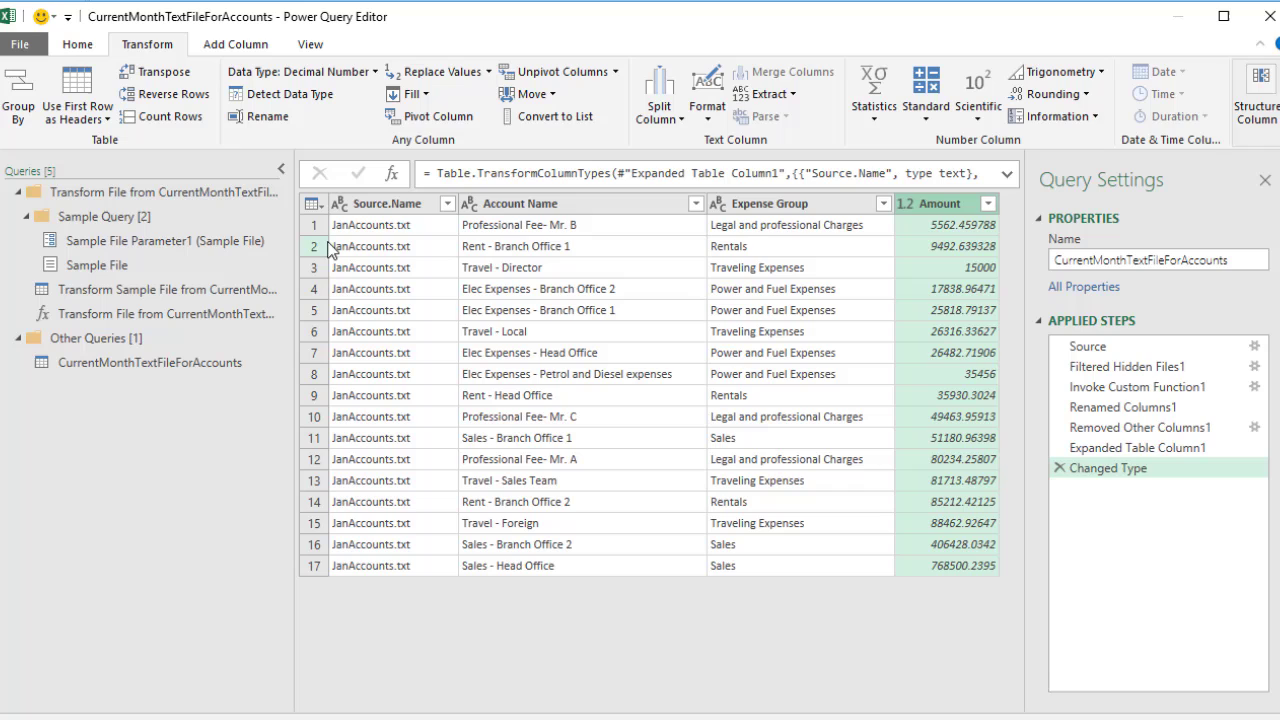
Transform the Source.Name column by extracting its first 3 characters
left_click(366, 210)
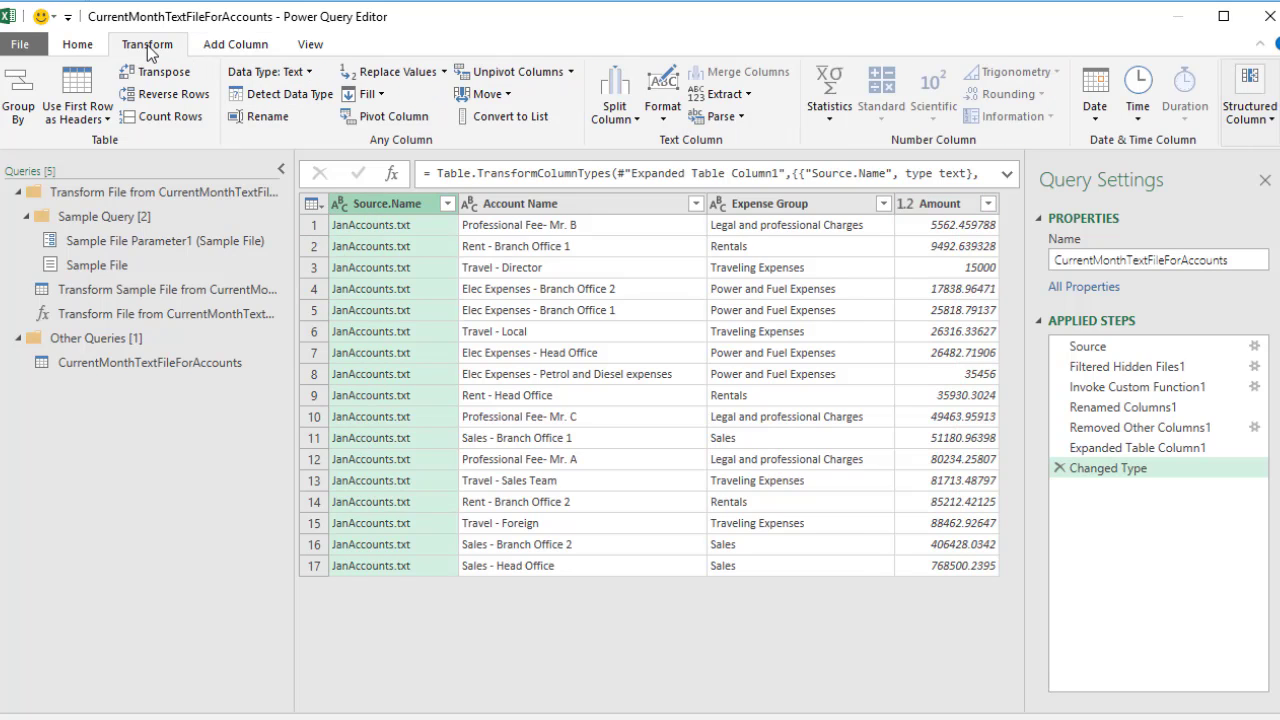
left_click(746, 94)
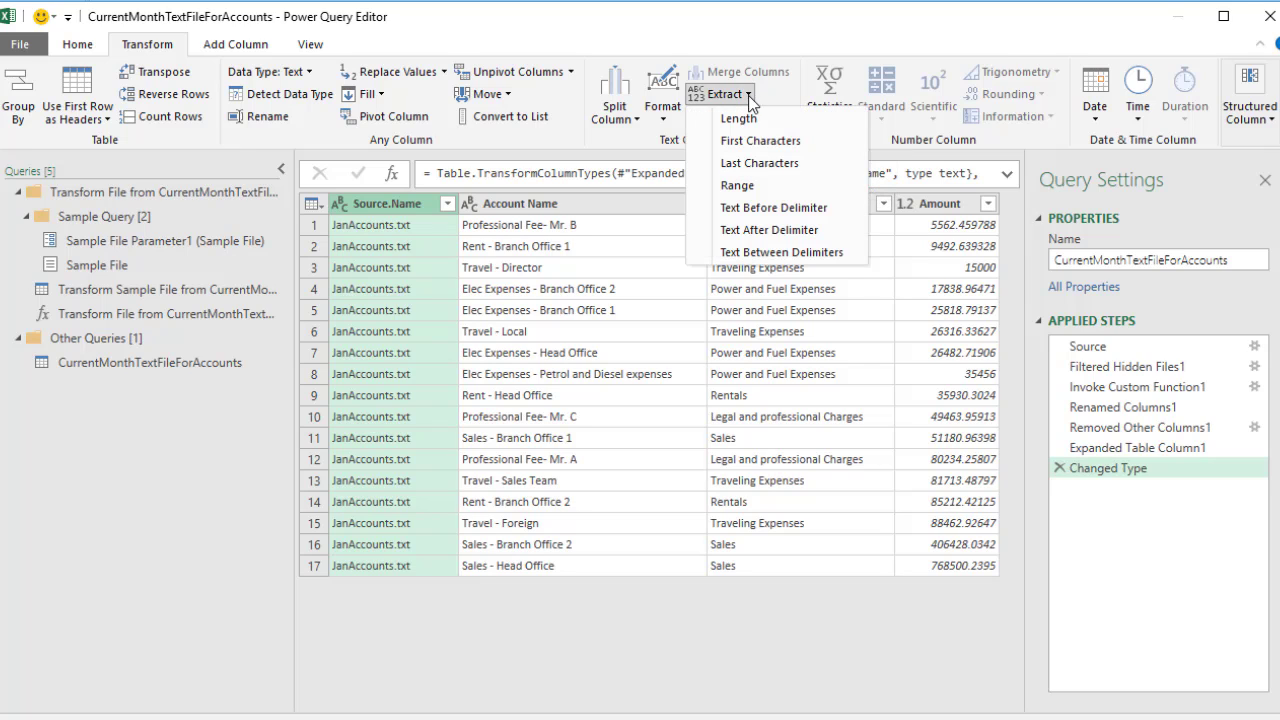
left_click(728, 146)
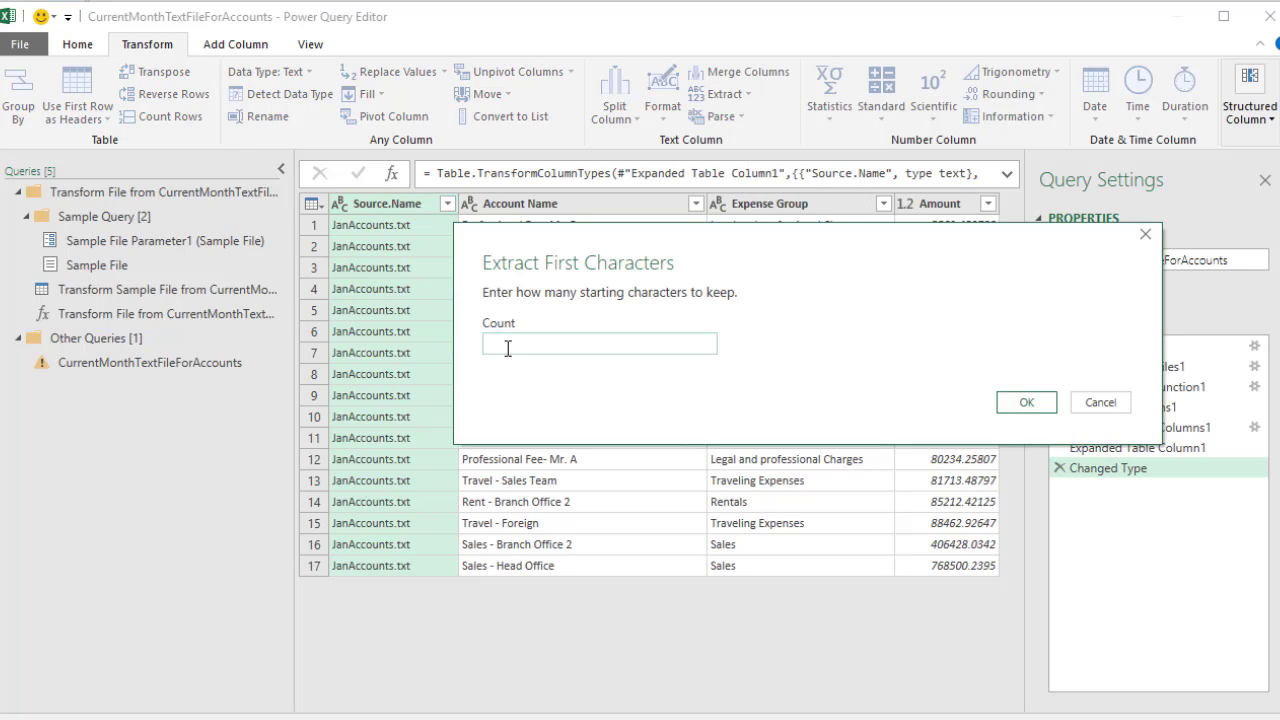
type("3")
left_click(1026, 402)
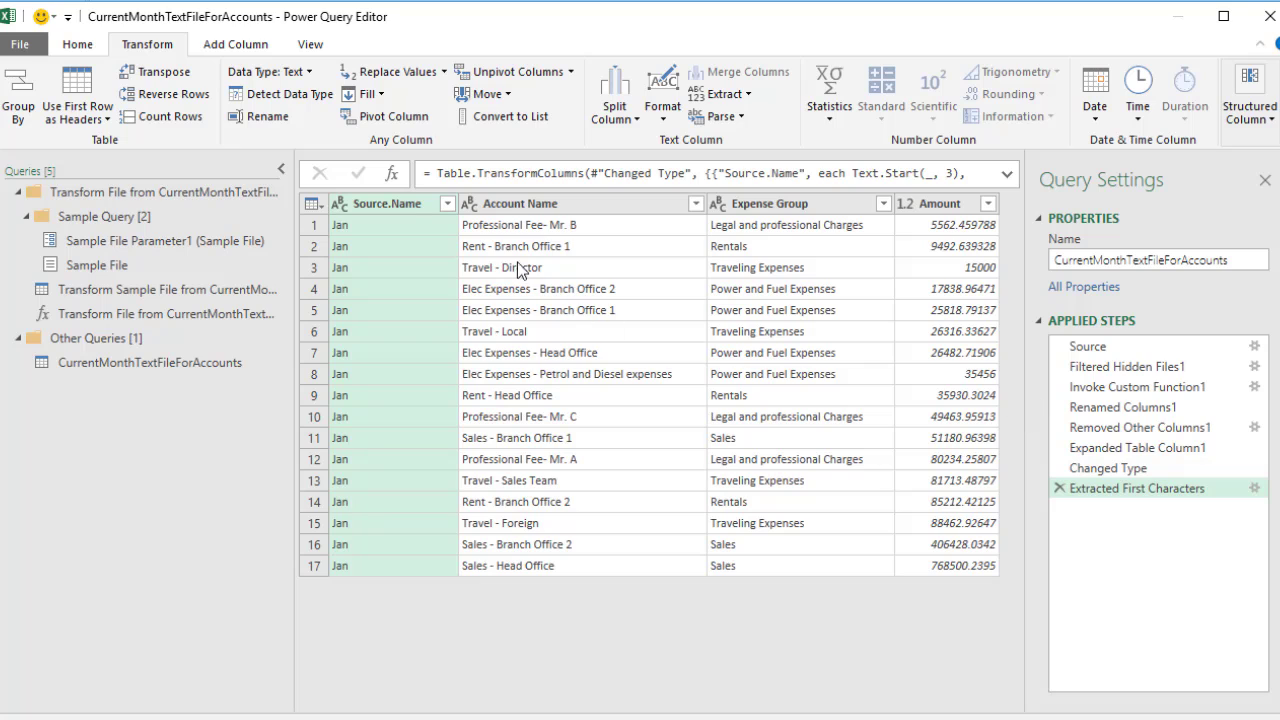
Rename the Source.Name column to Month
double_click(395, 204)
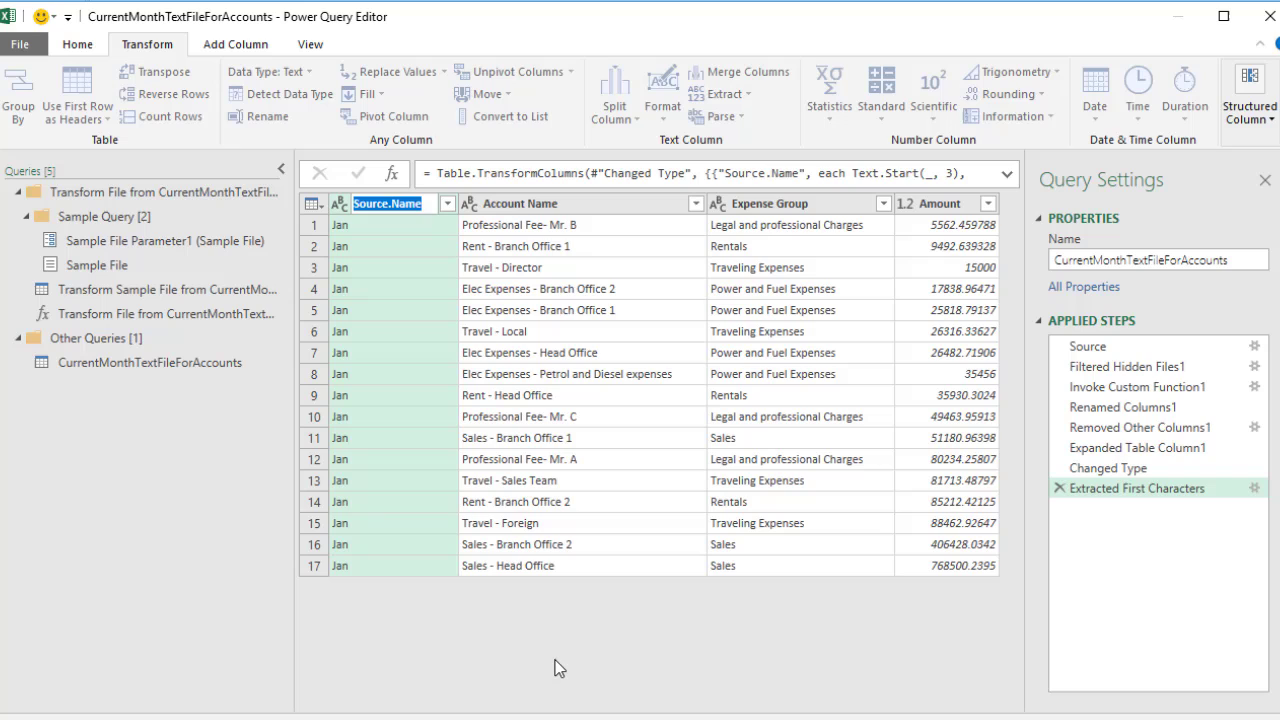
type("Month")
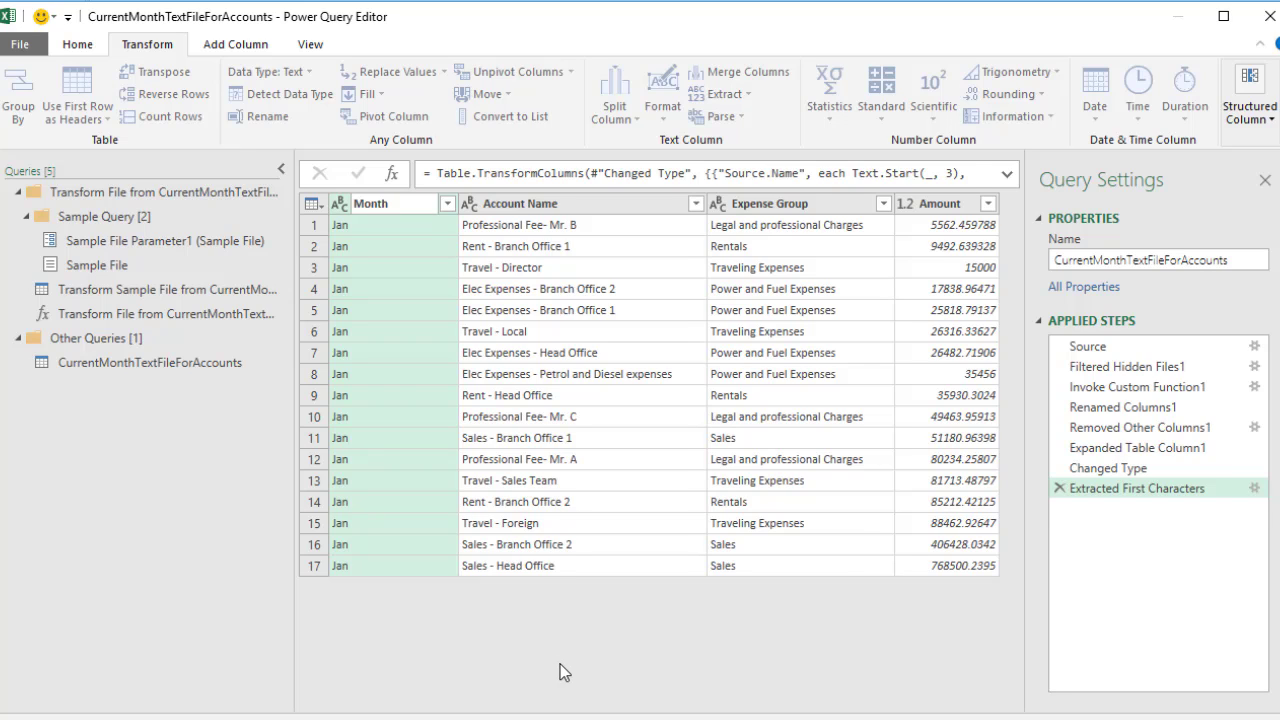
key("Return")
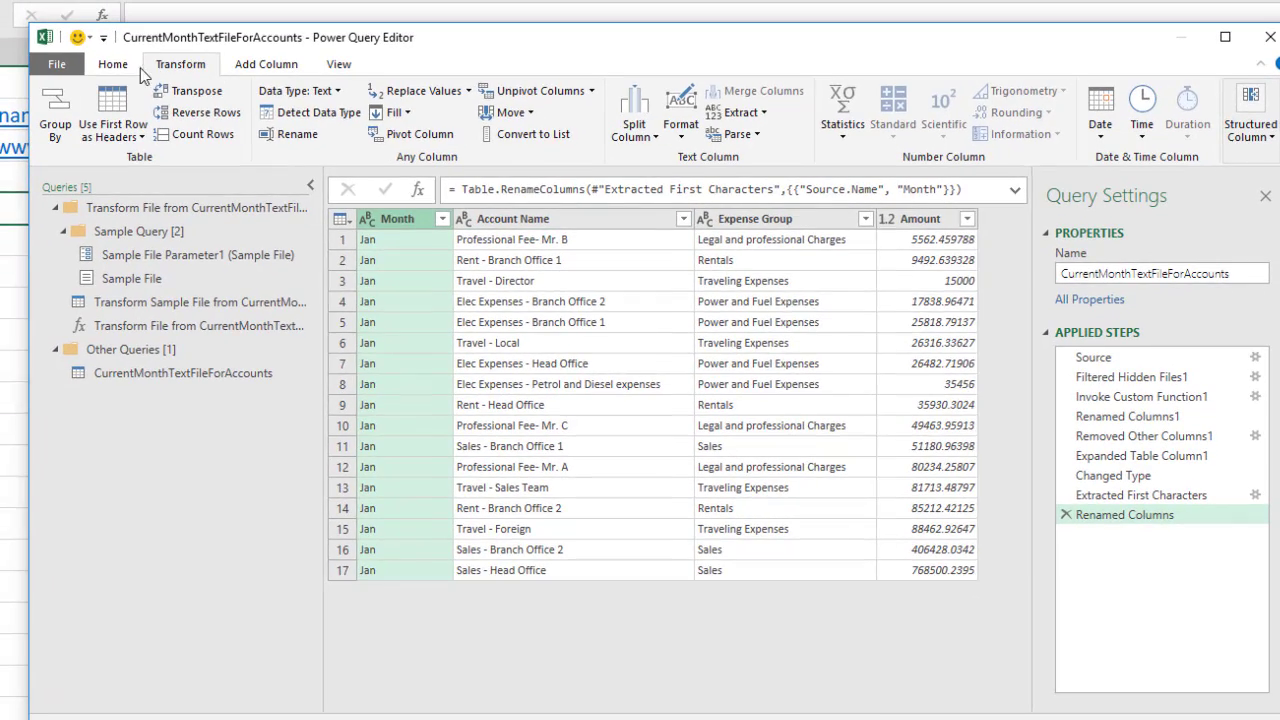
Load the query as a PivotTable report in the existing worksheet at cell A5, and collapse the Transform File query group
left_click(112, 64)
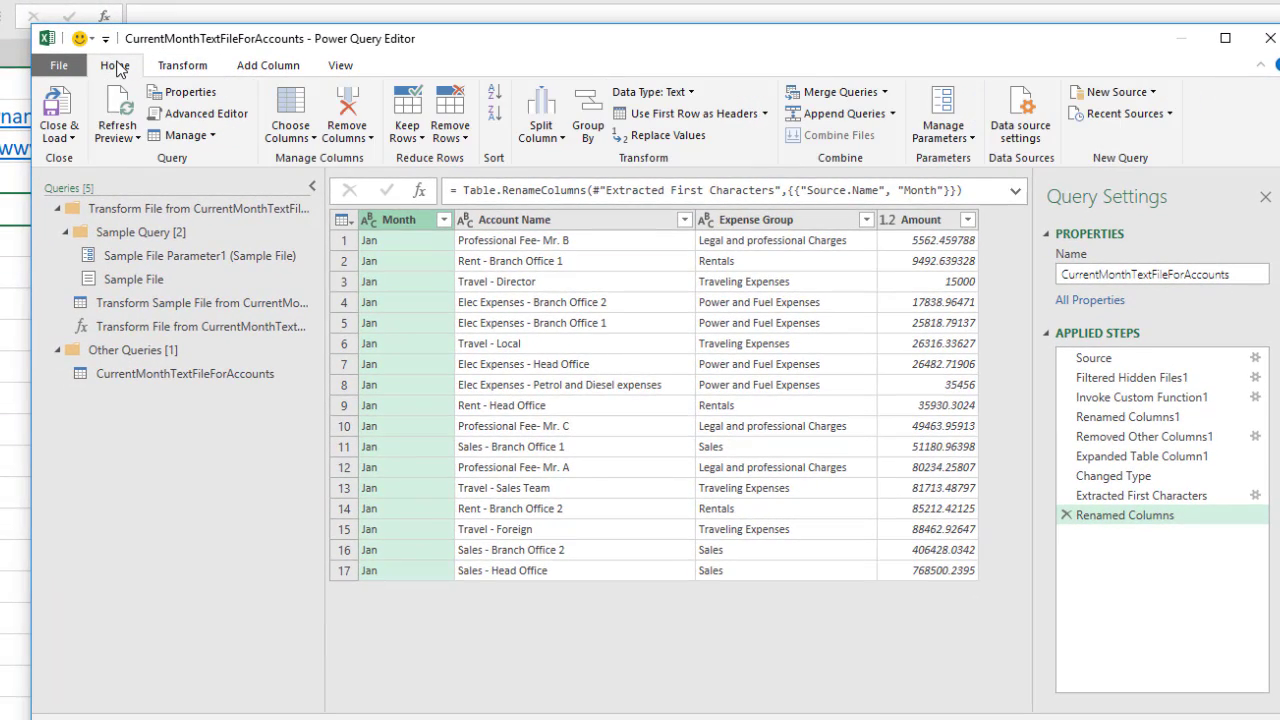
left_click(71, 138)
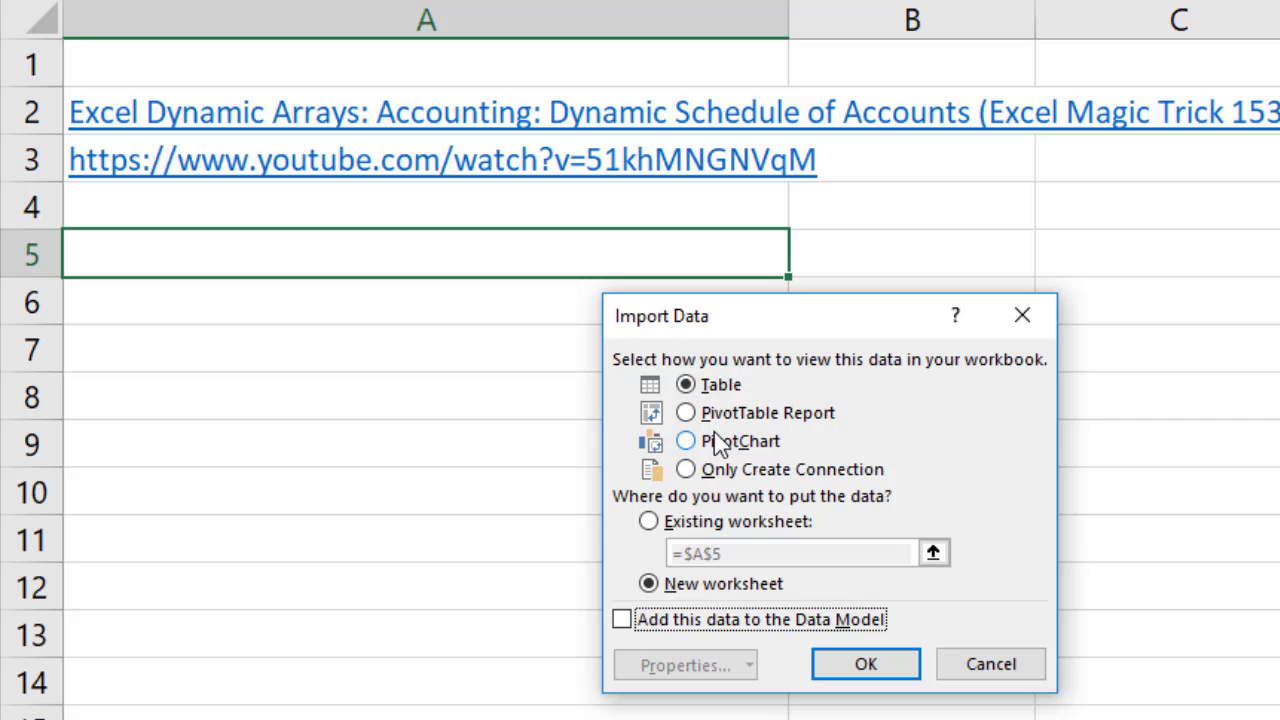
left_click(708, 413)
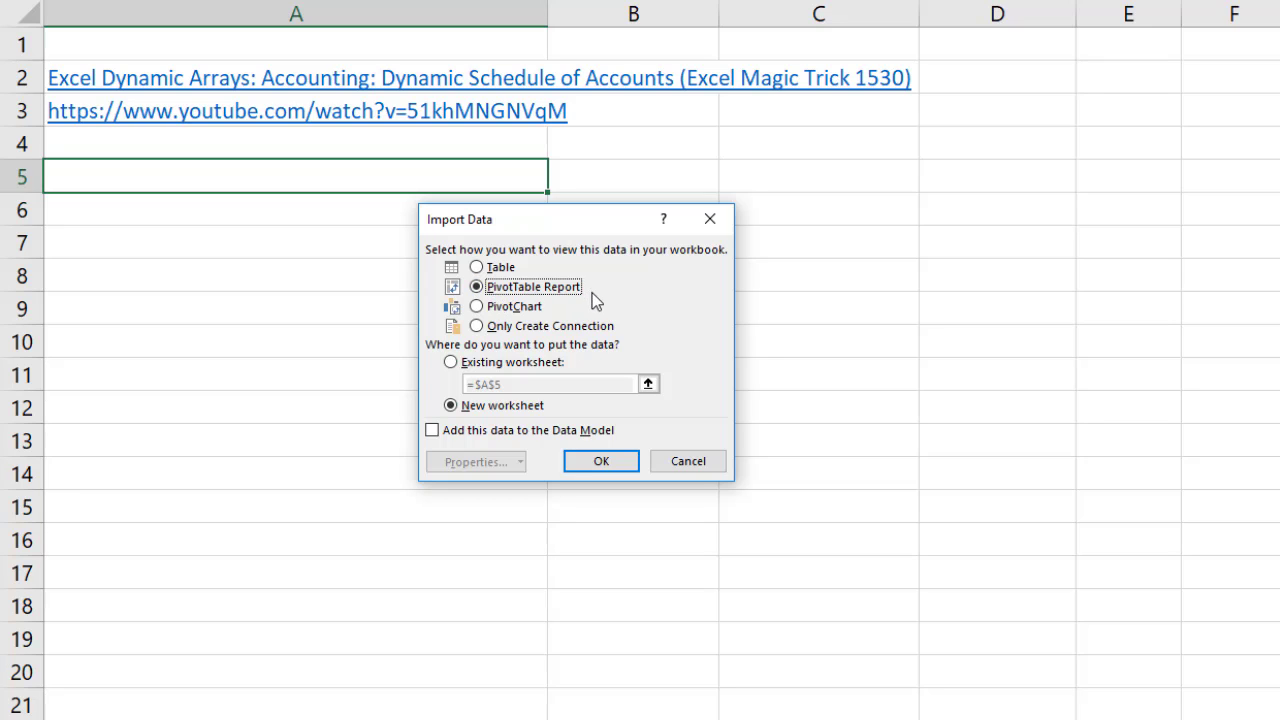
left_click(452, 362)
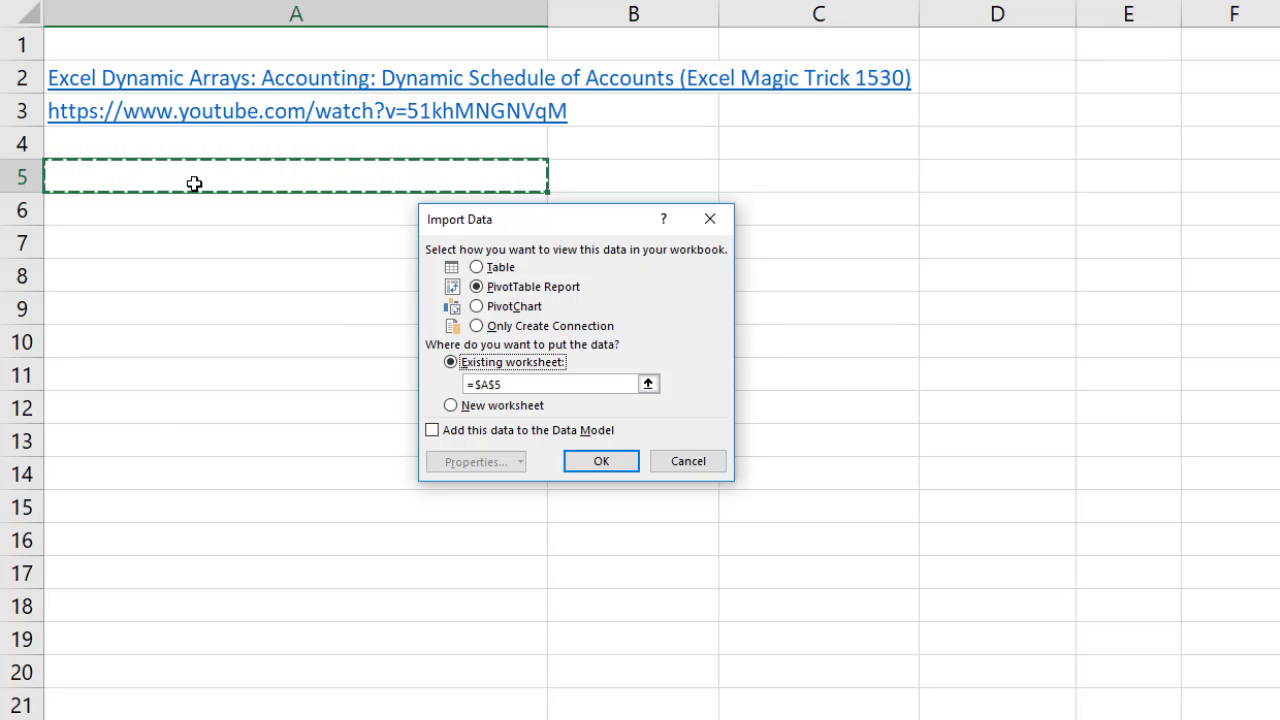
left_click(613, 462)
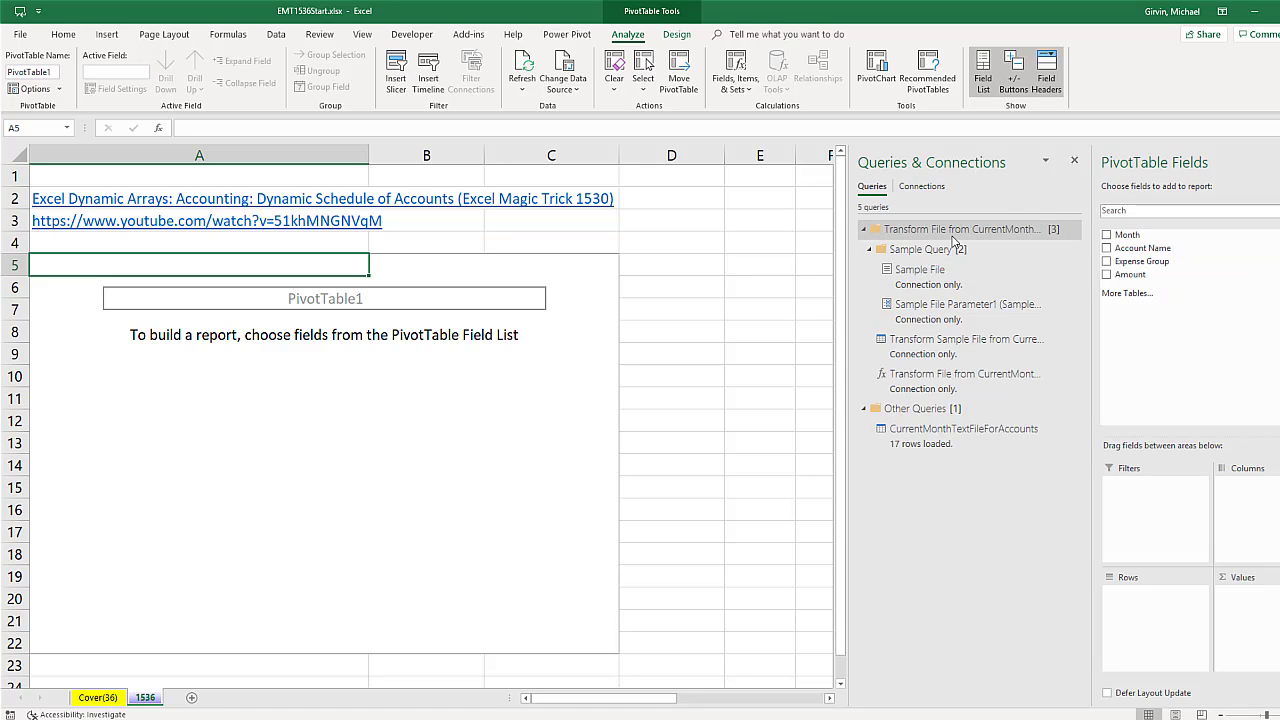
left_click(866, 231)
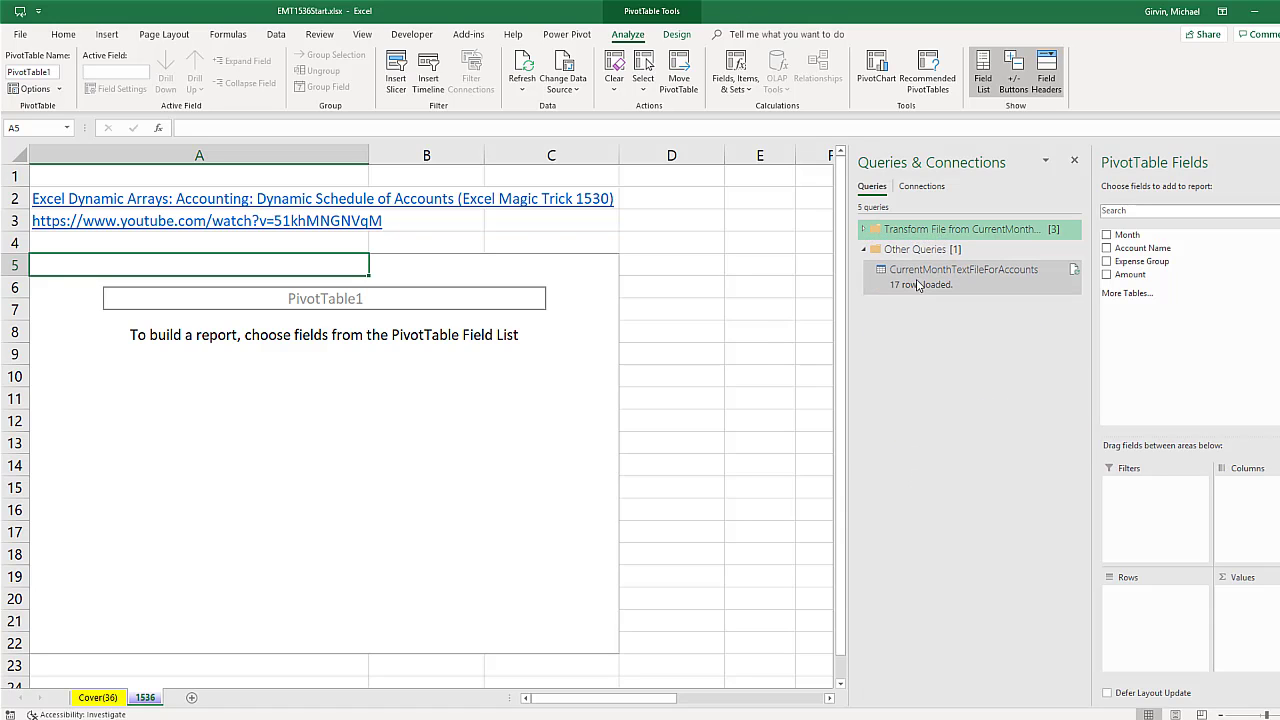
Review the CurrentMonthTextFileForAccounts query's preview and its Source step in the Power Query Editor, and close the editor
mouse_move(899, 285)
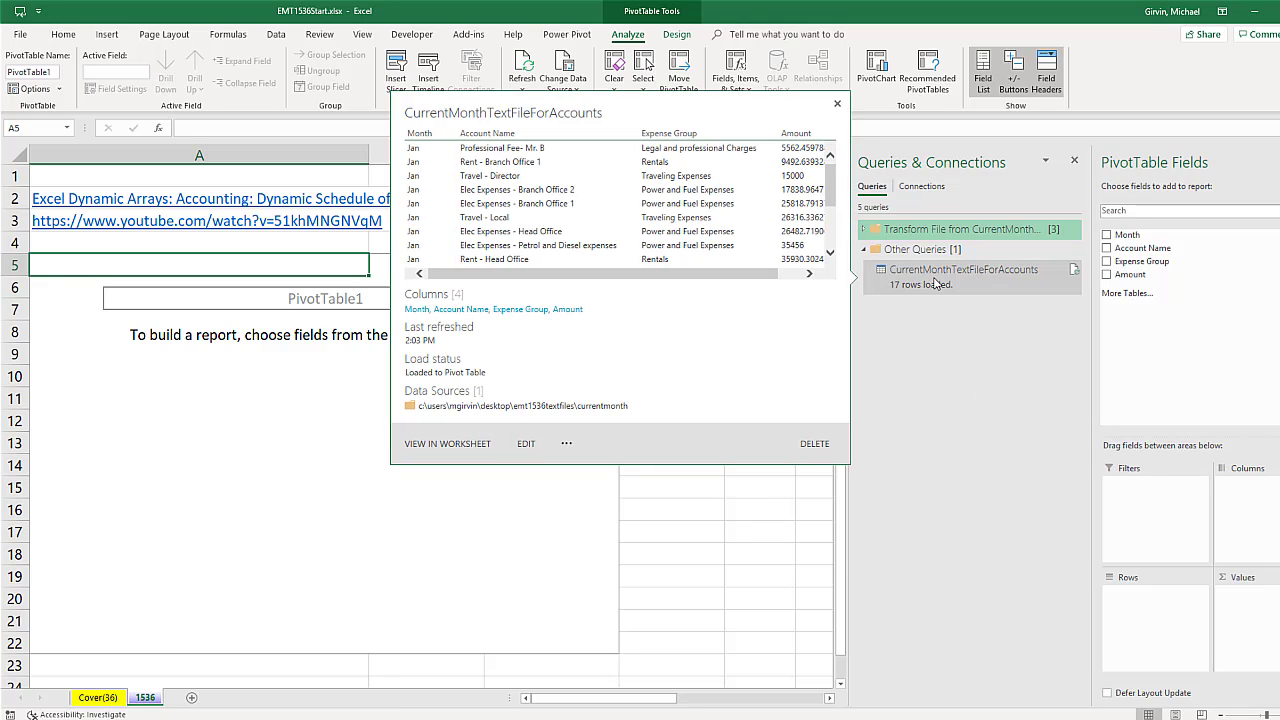
double_click(935, 281)
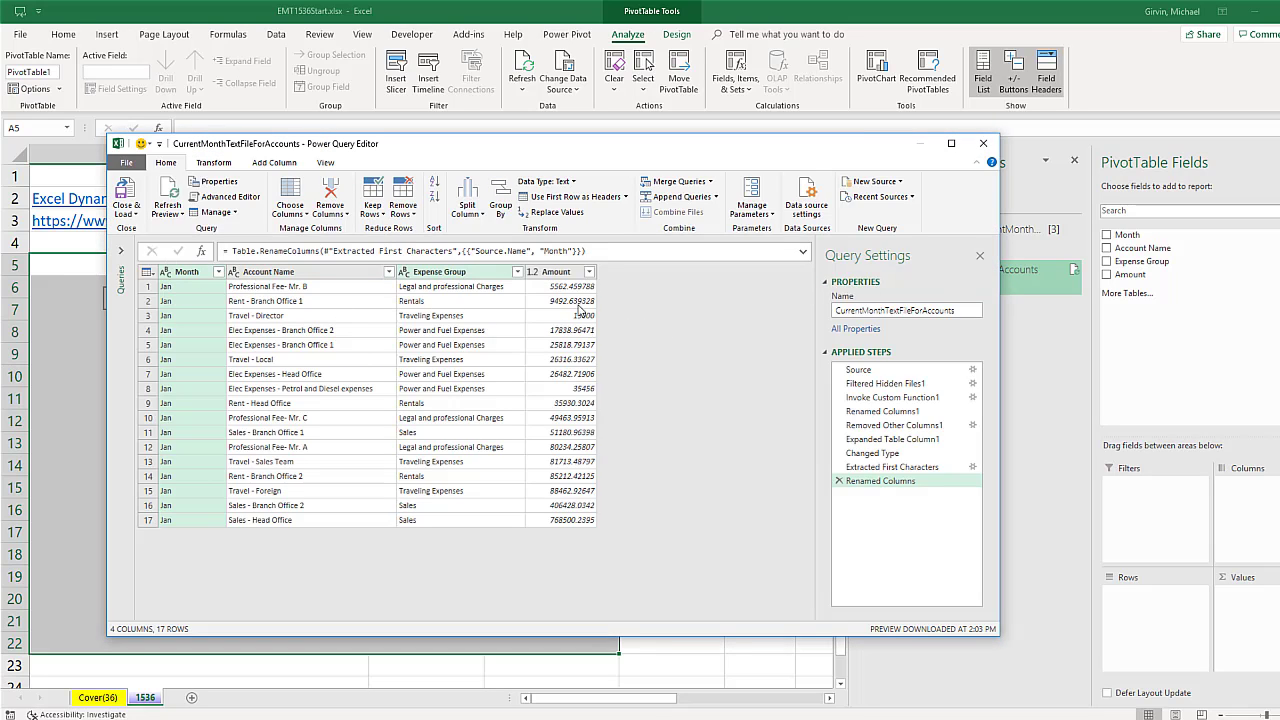
left_click(866, 370)
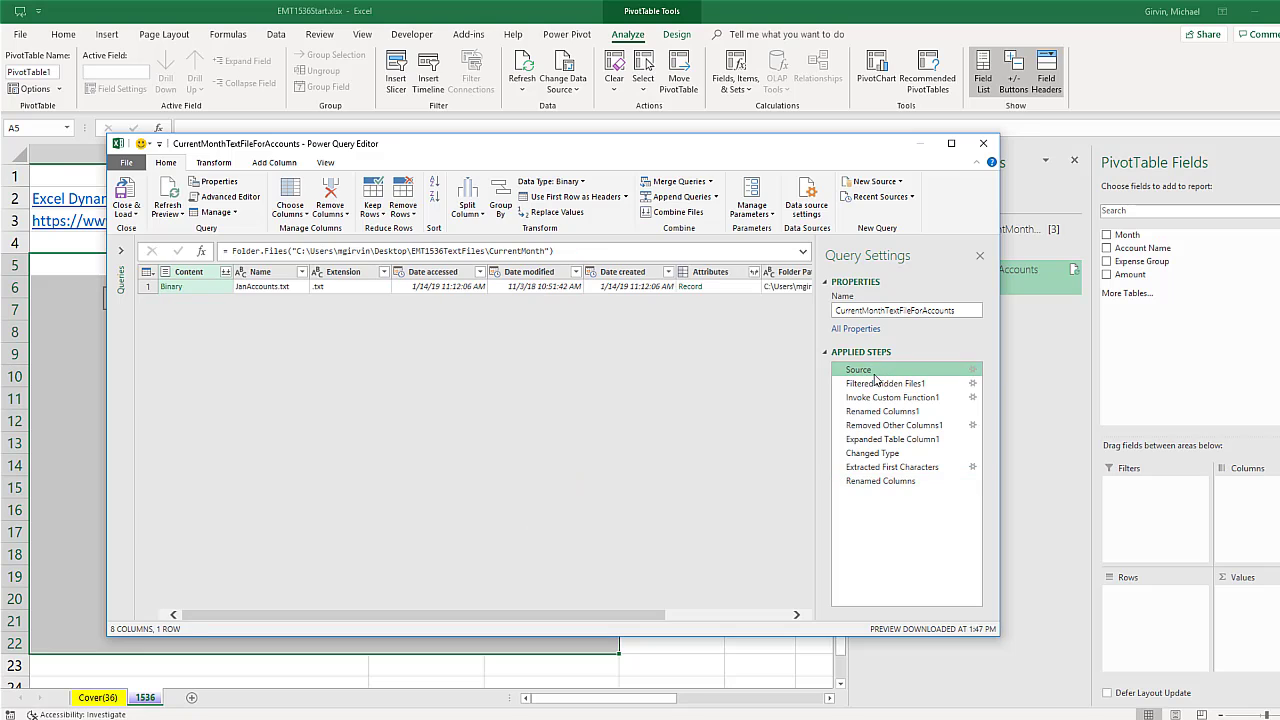
left_click(990, 147)
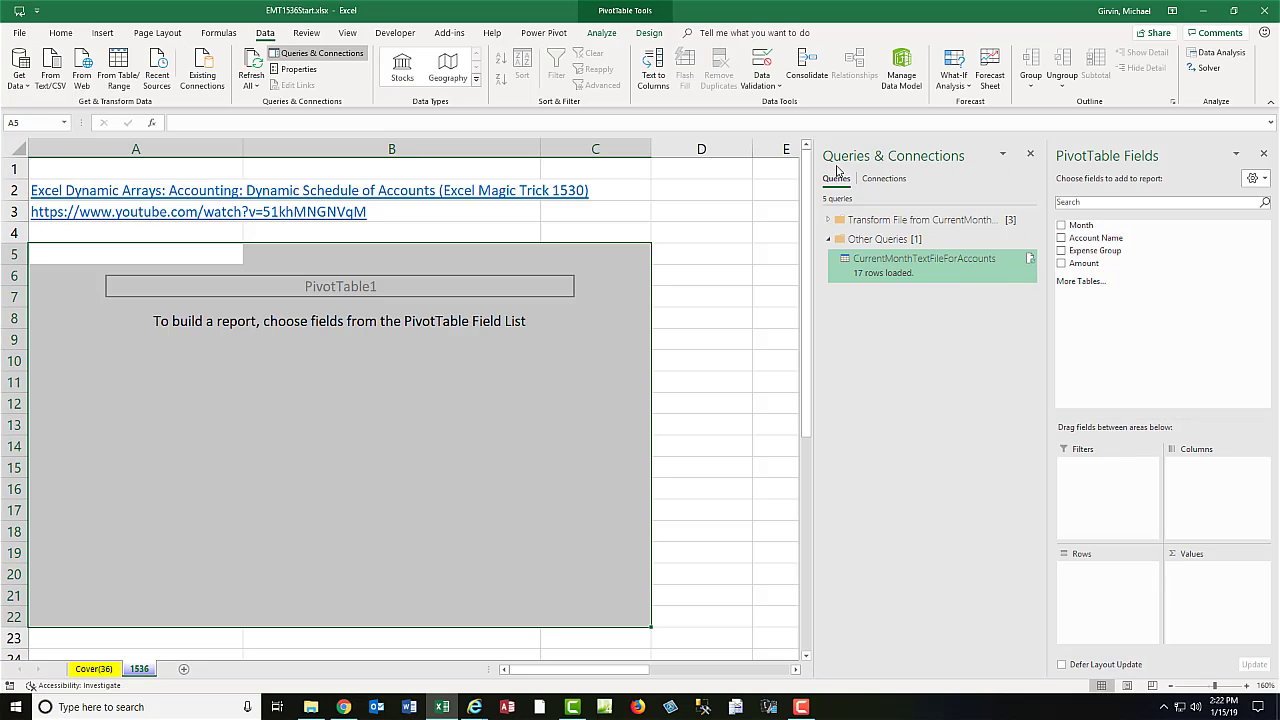
Close the Queries & Connections pane, show it again, and leave it hidden
left_click(1031, 157)
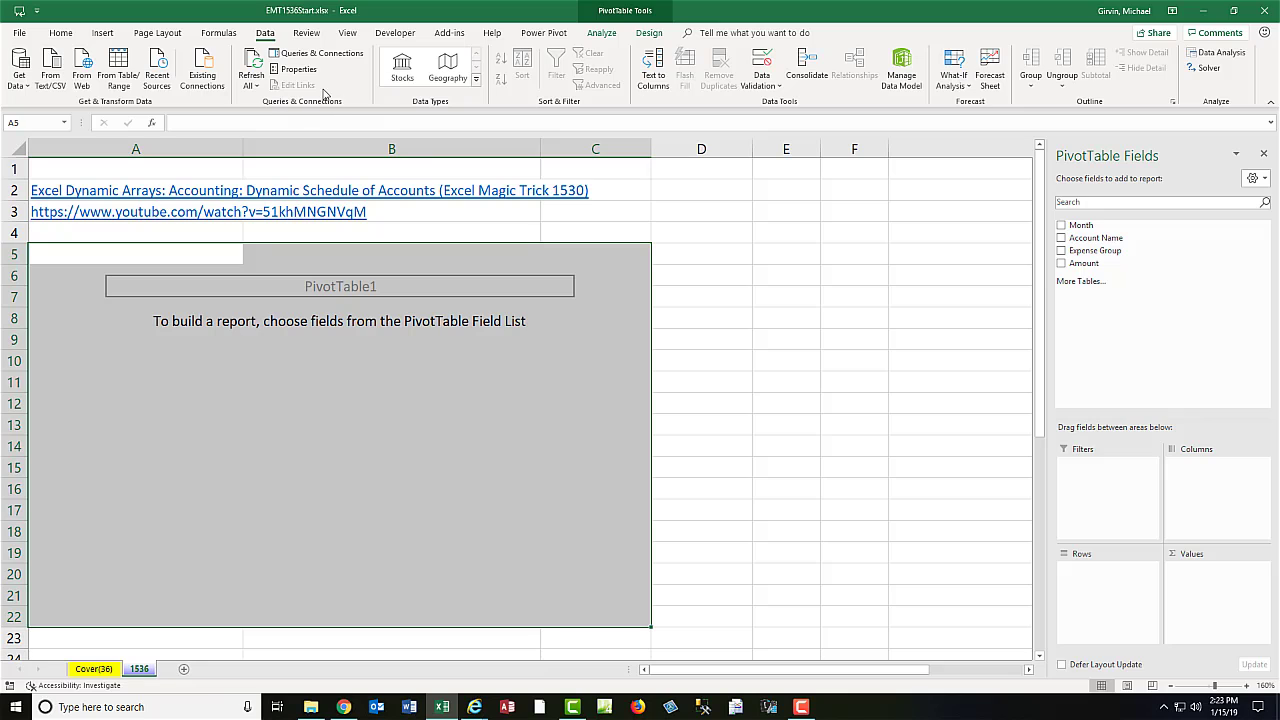
left_click(307, 57)
left_click(308, 59)
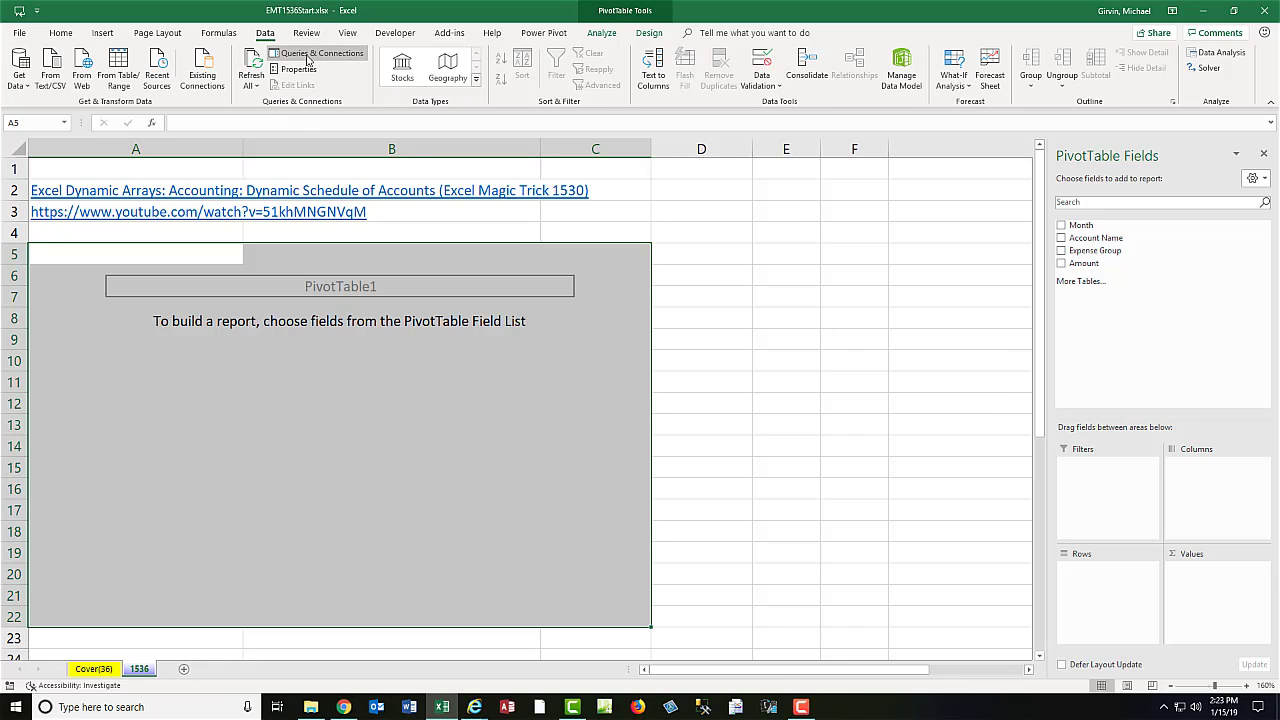
left_click(307, 57)
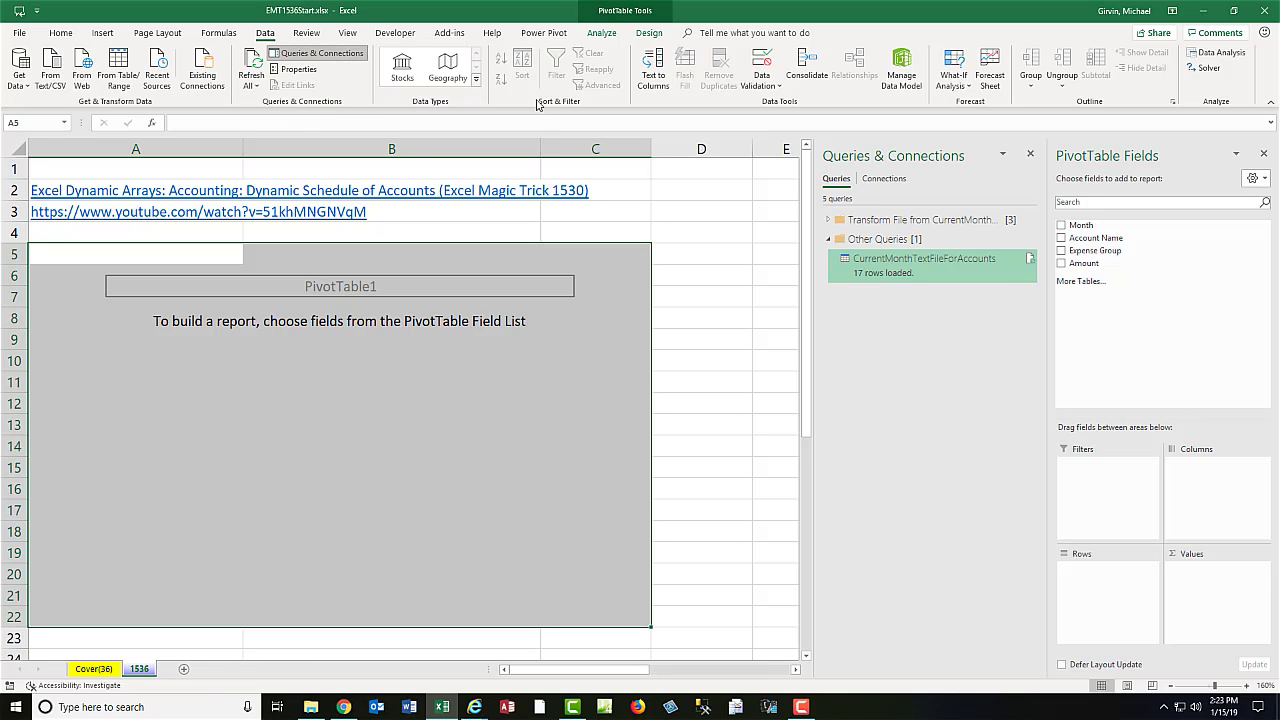
left_click(340, 57)
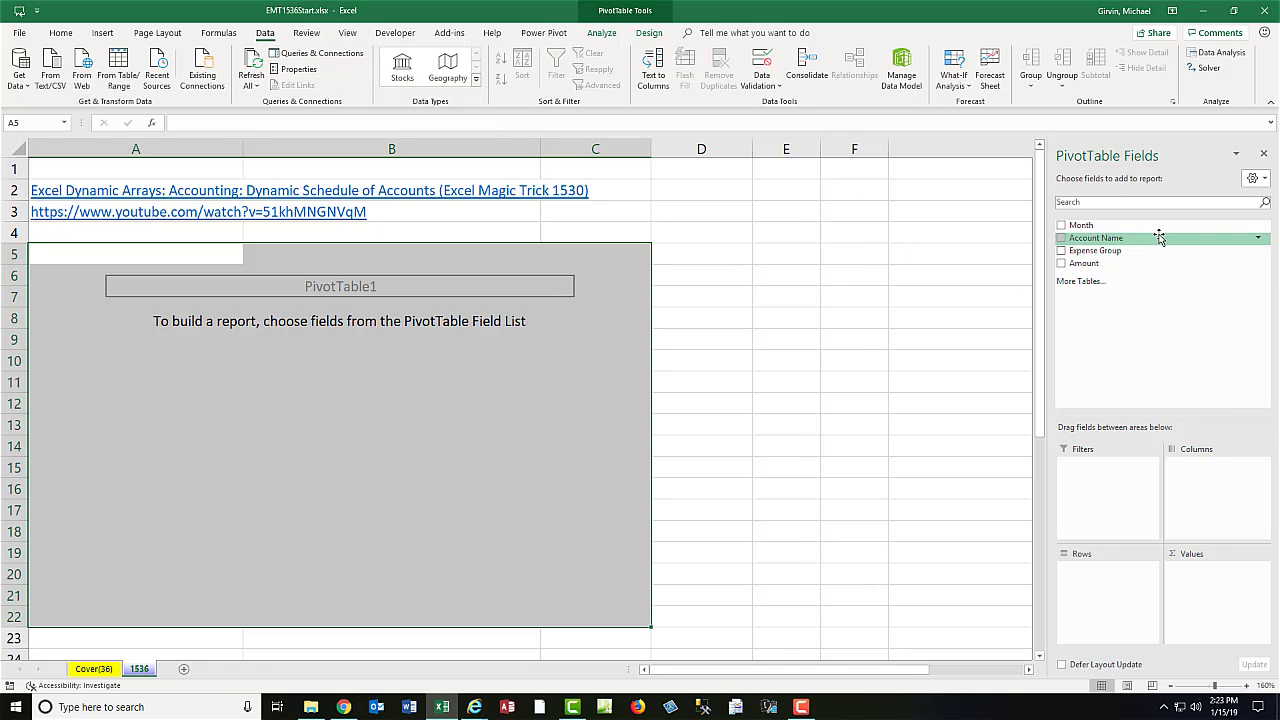
Build the PivotTable with Expense Group and Account Name as rows, in that order, and Amount as summed values
left_click_drag(1138, 225, 1148, 283)
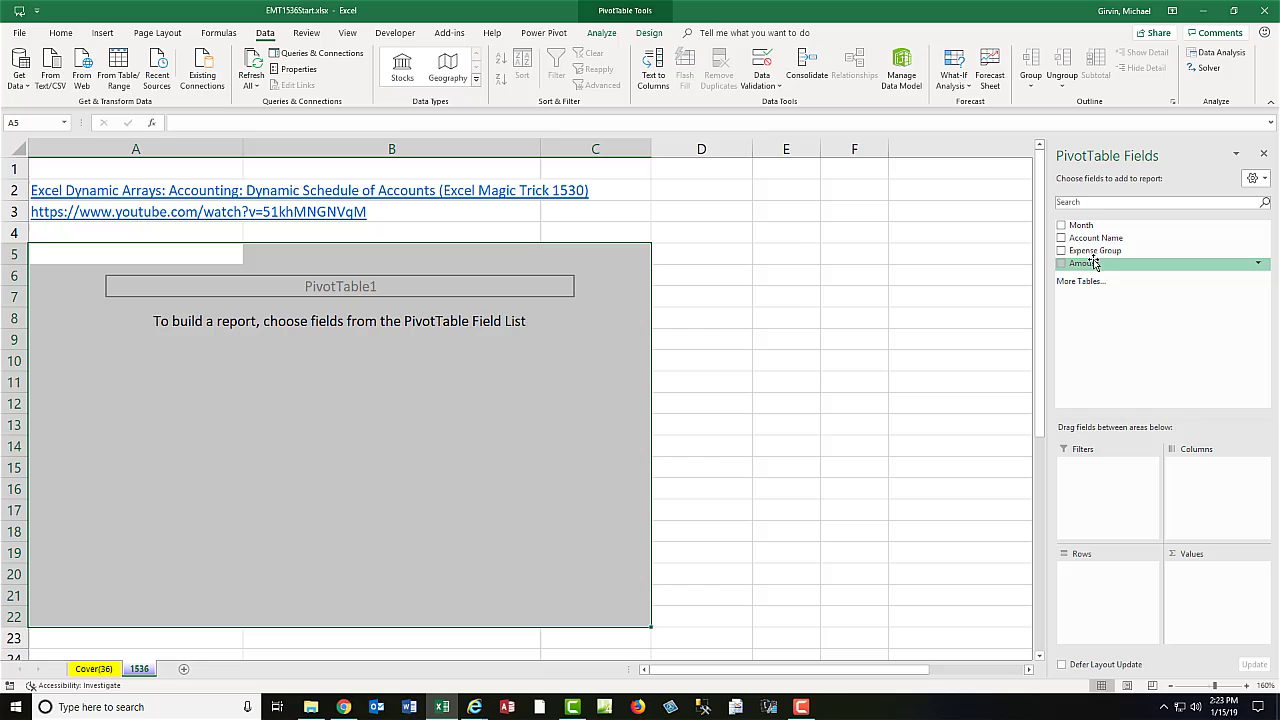
left_click_drag(1095, 250, 1112, 590)
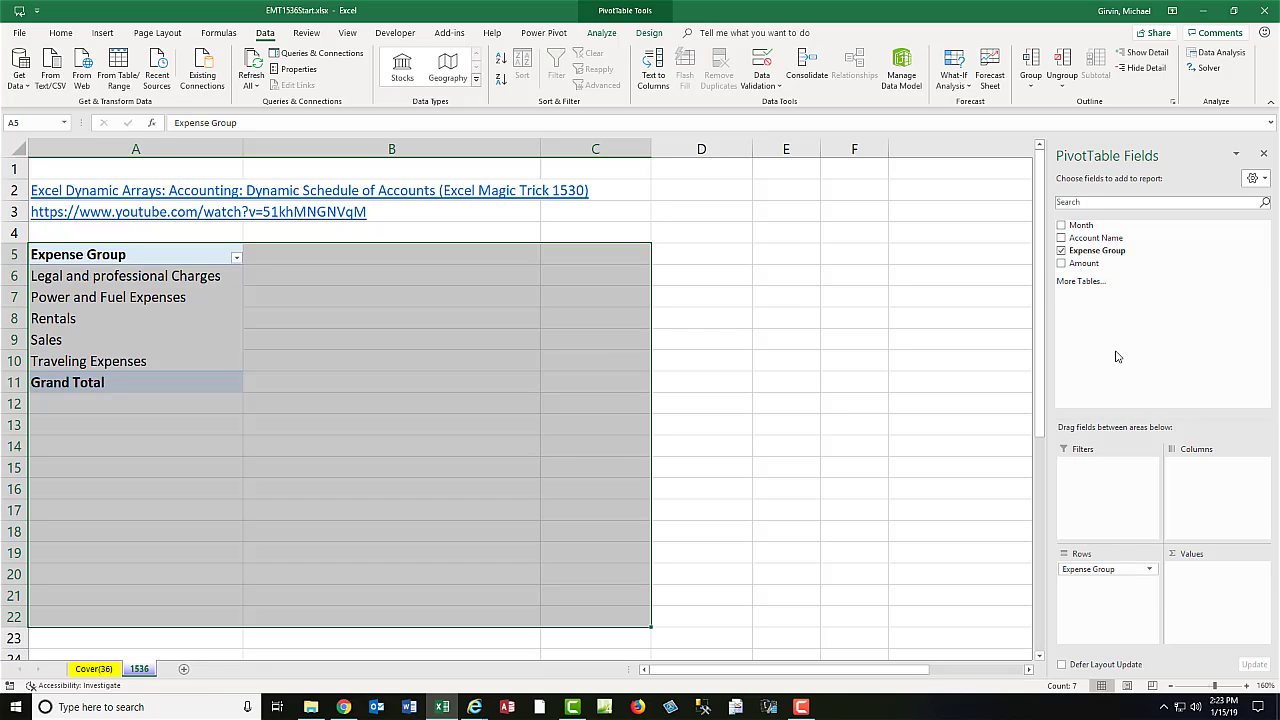
left_click_drag(1095, 238, 1121, 587)
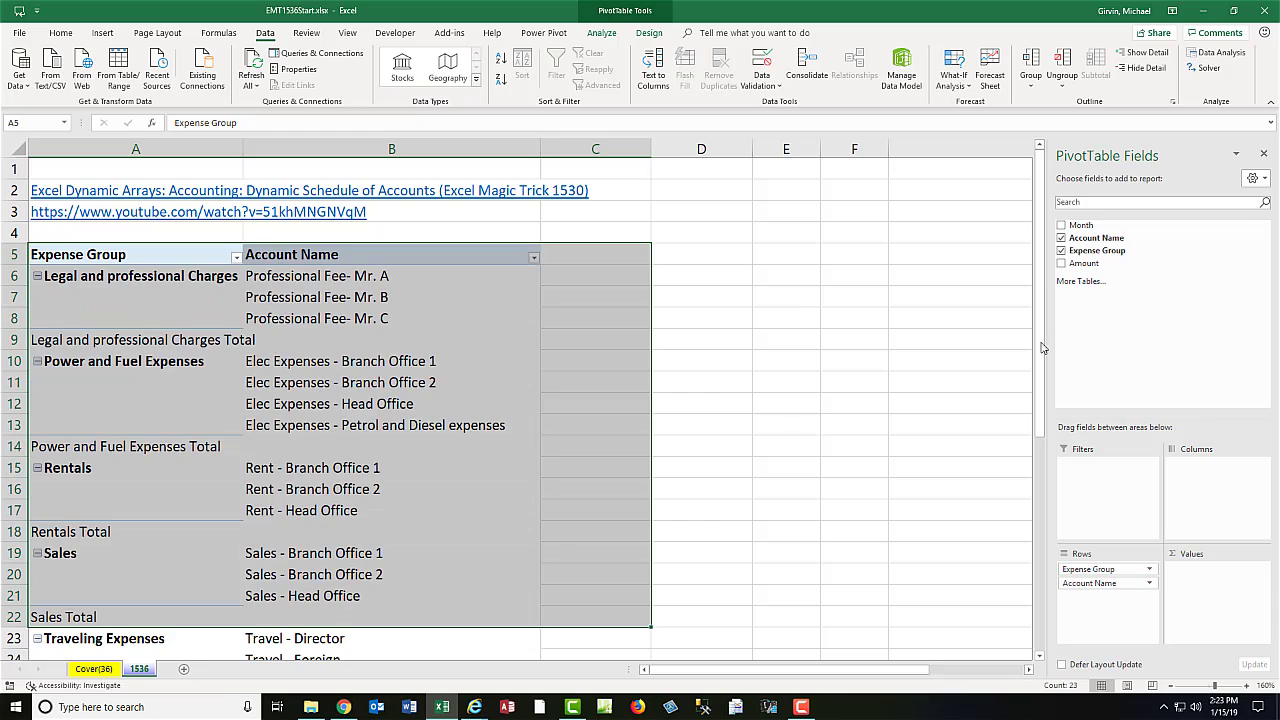
left_click_drag(1085, 265, 1215, 585)
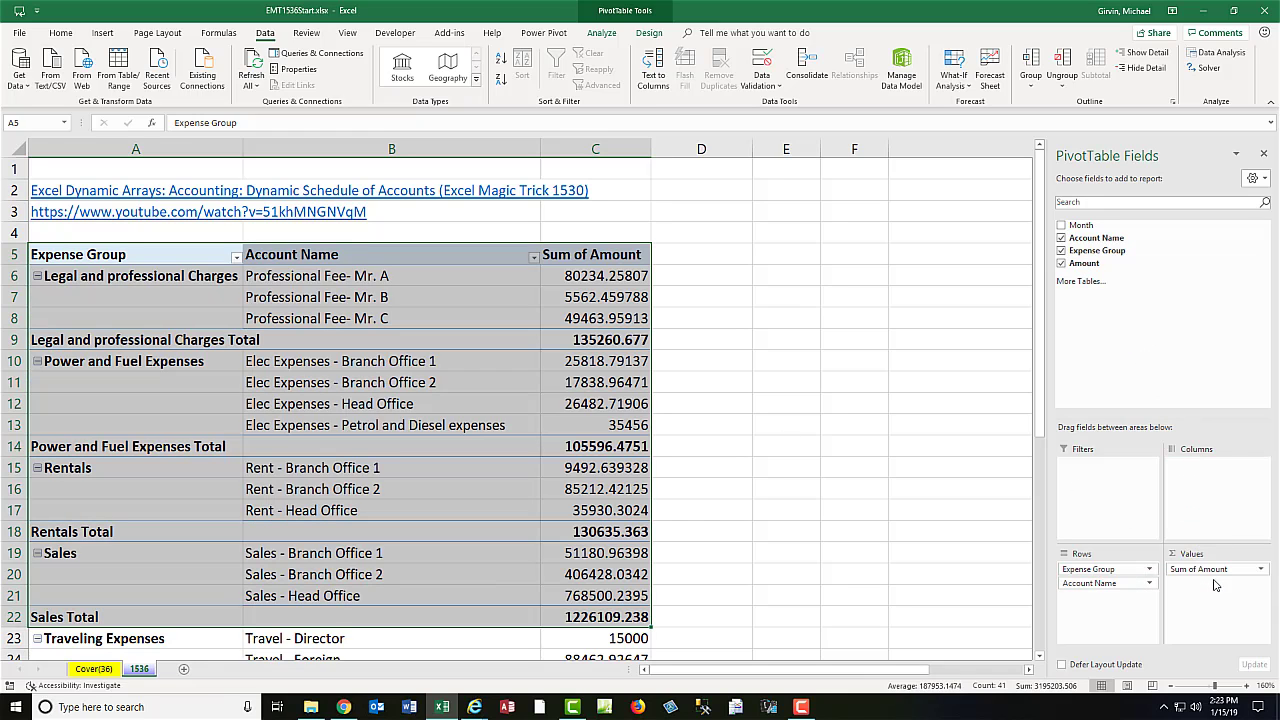
Set the number format of the Sum of Amount values to Currency with 2 decimal places and the $ symbol
left_click(596, 279)
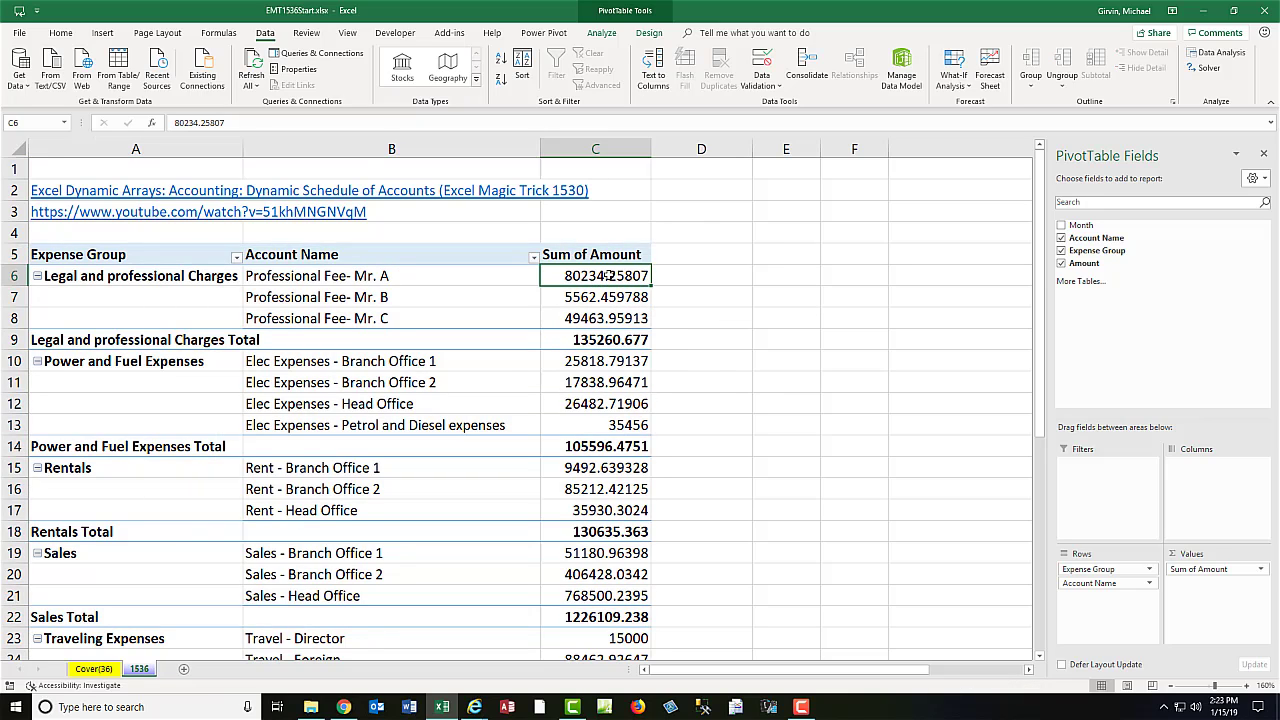
right_click(607, 276)
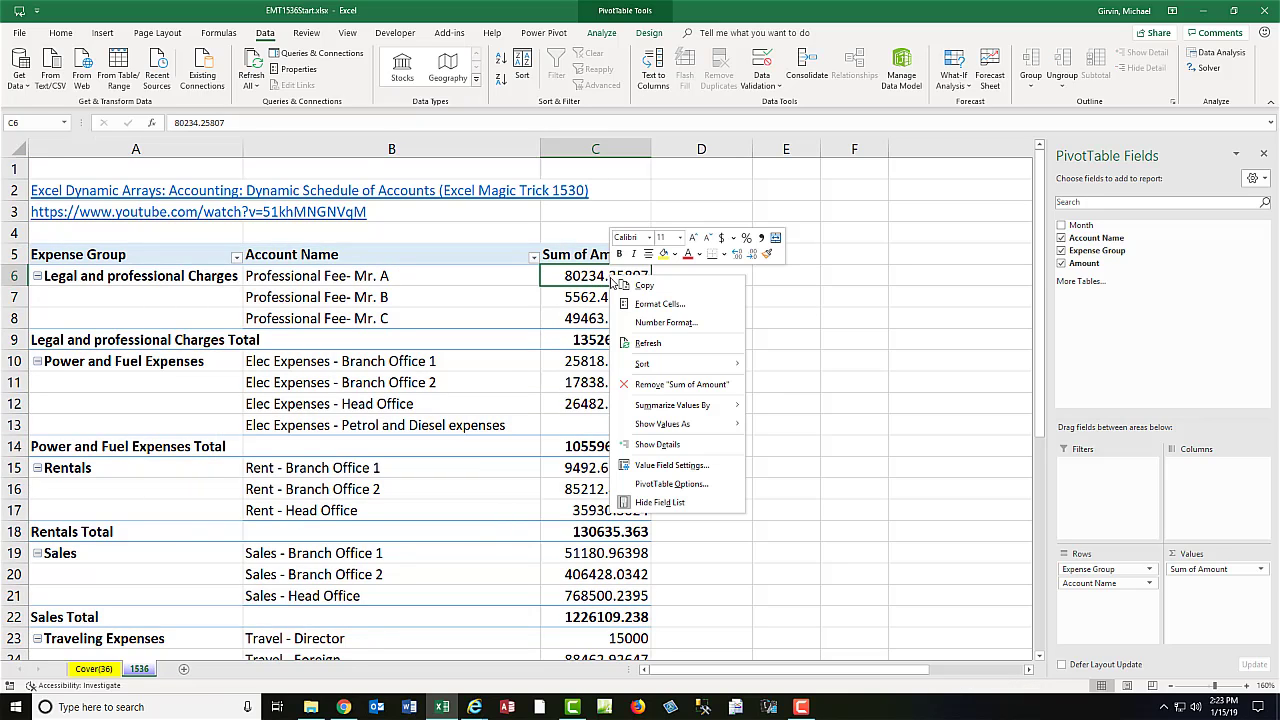
left_click(682, 324)
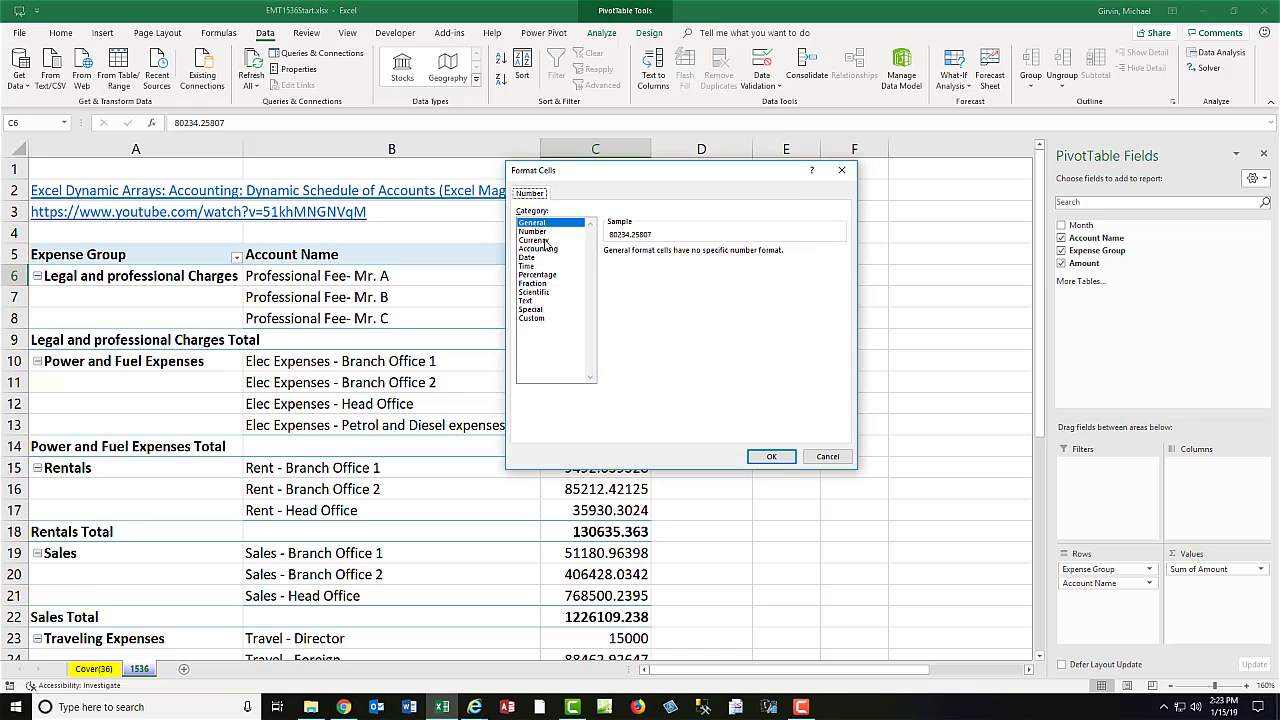
left_click(534, 240)
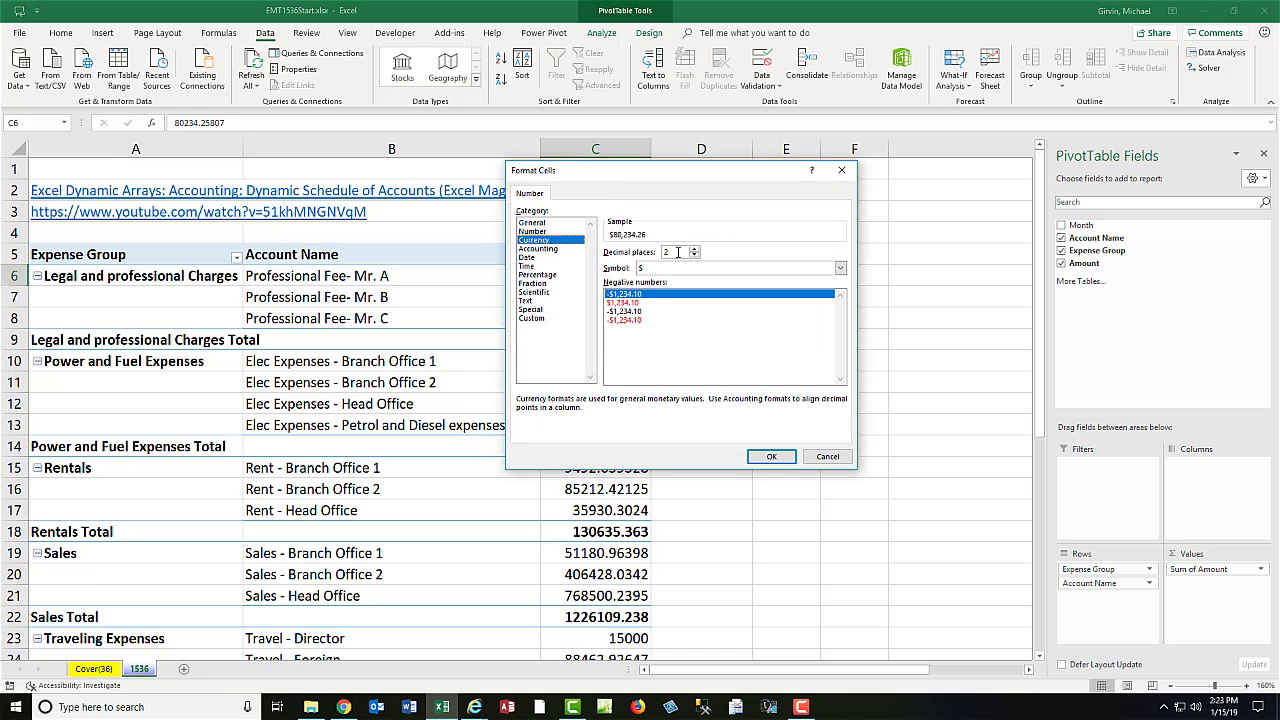
left_click(773, 456)
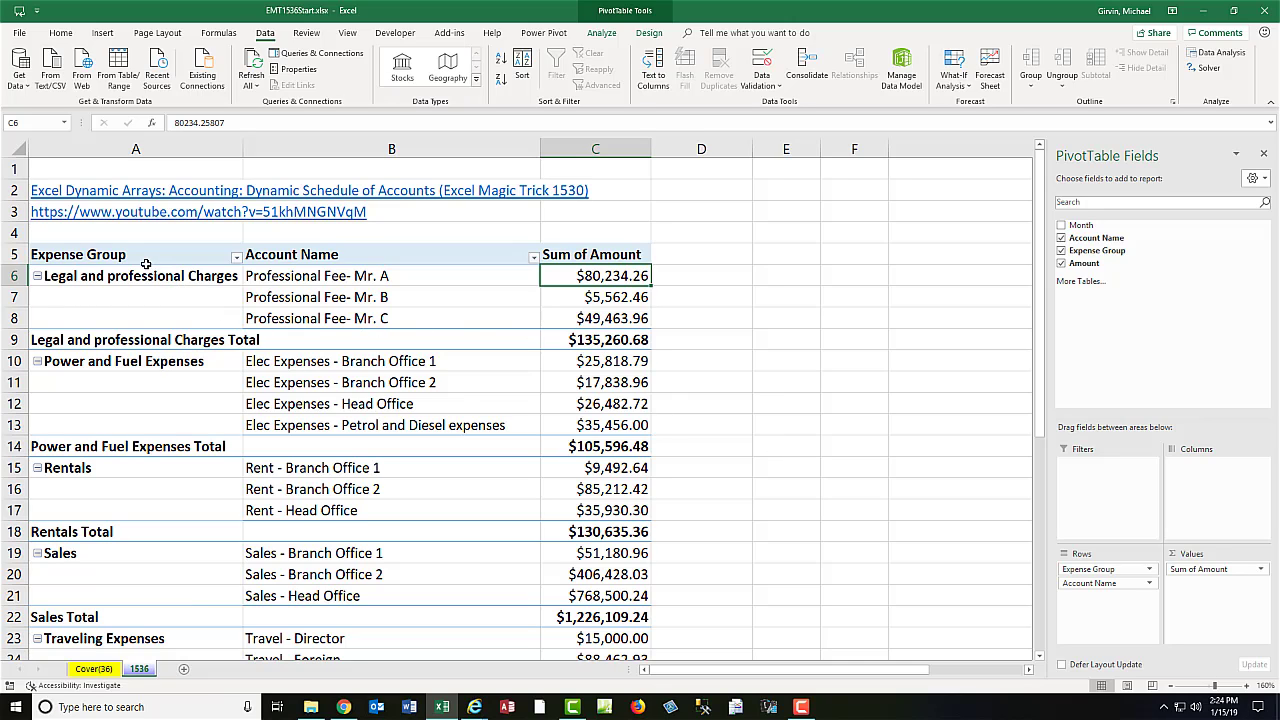
Insert an Expense Group slicer, place it beside the PivotTable, and resize it to about 2.35" high and 2.57" wide
left_click(601, 33)
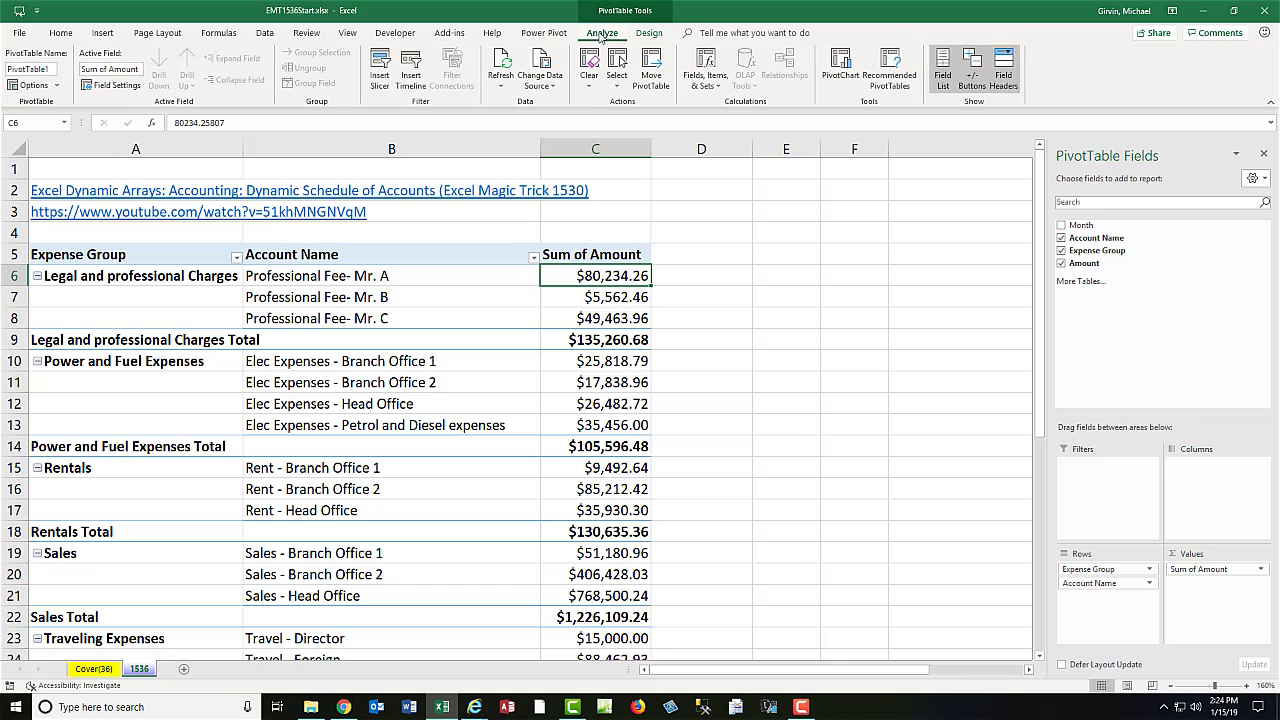
left_click(381, 76)
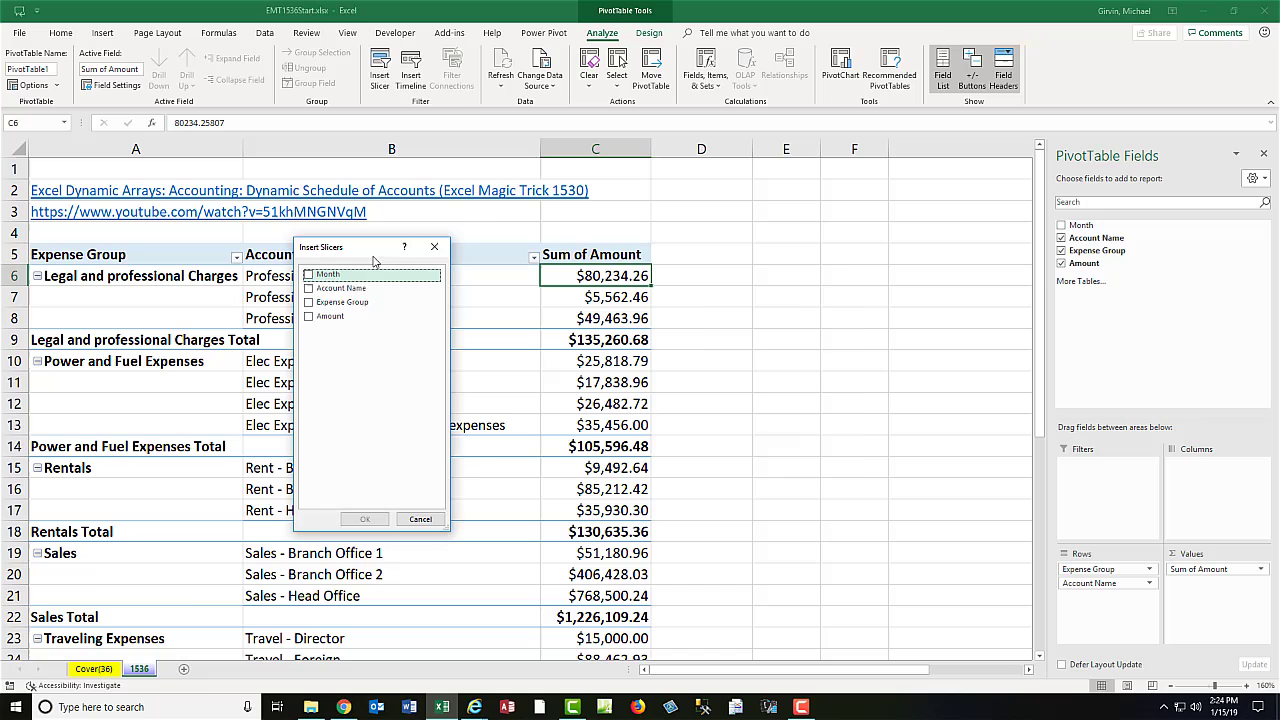
left_click_drag(374, 261, 769, 286)
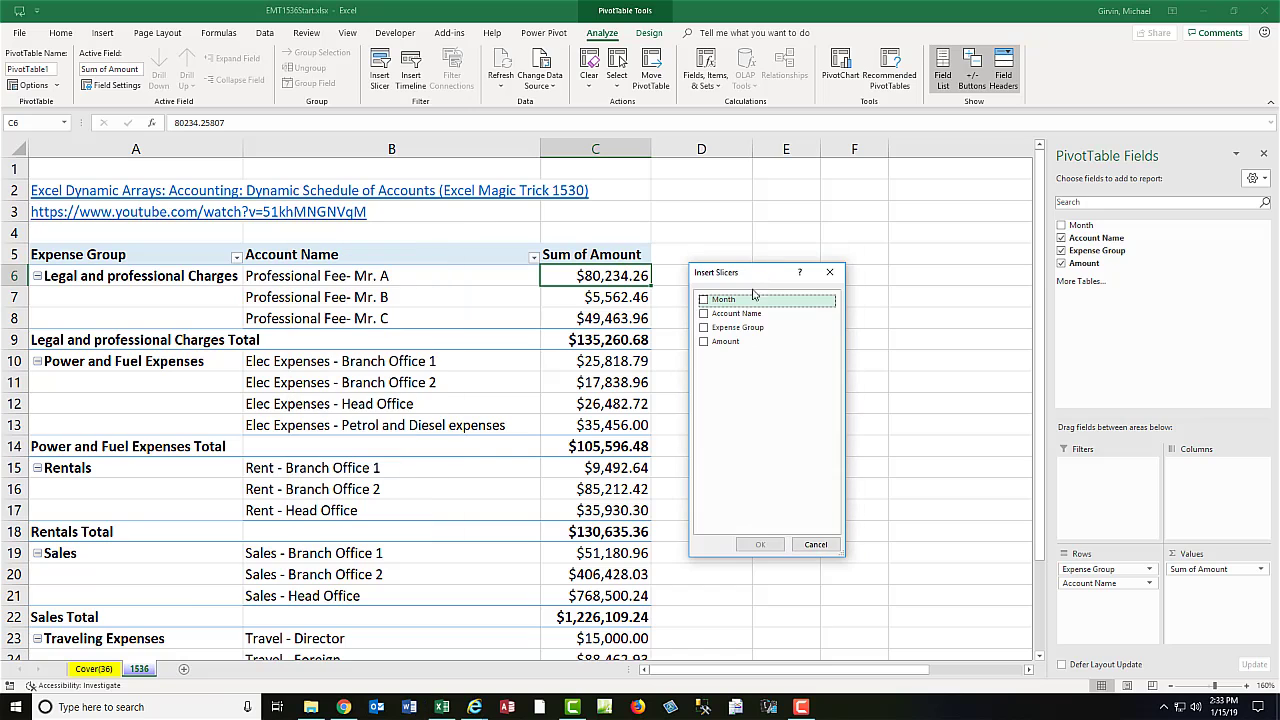
left_click(704, 328)
left_click(760, 544)
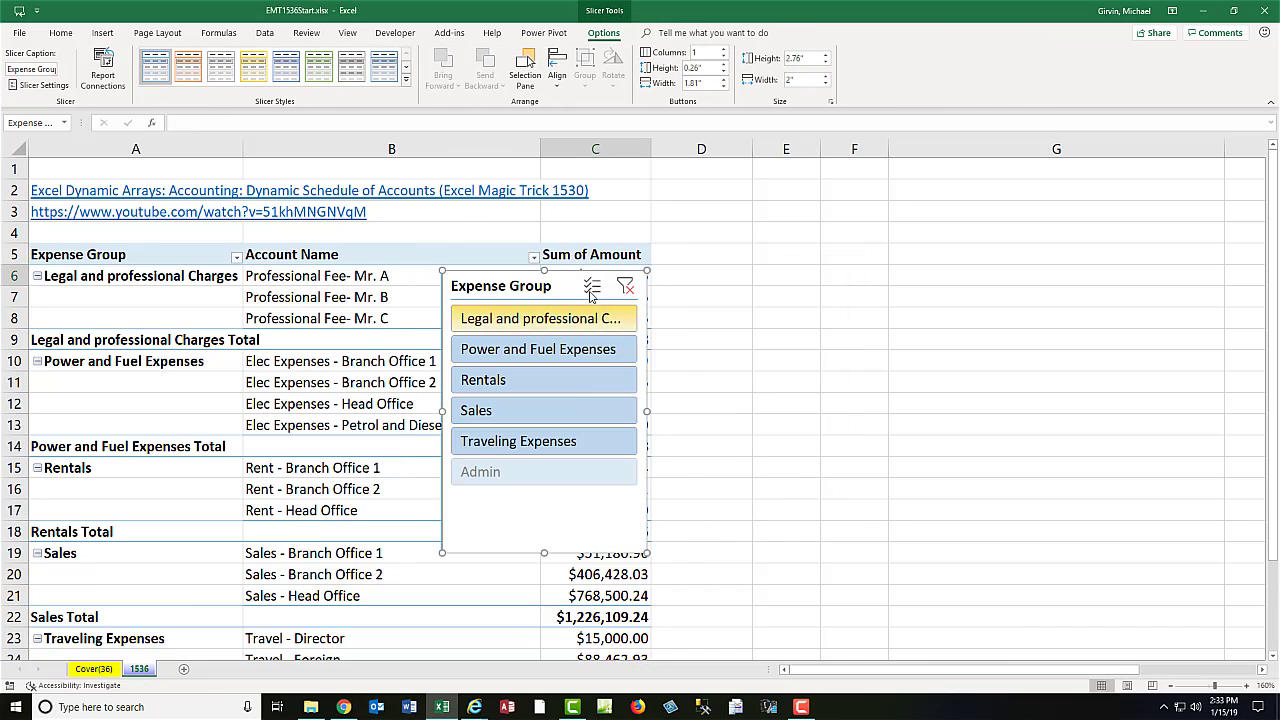
left_click_drag(511, 288, 738, 250)
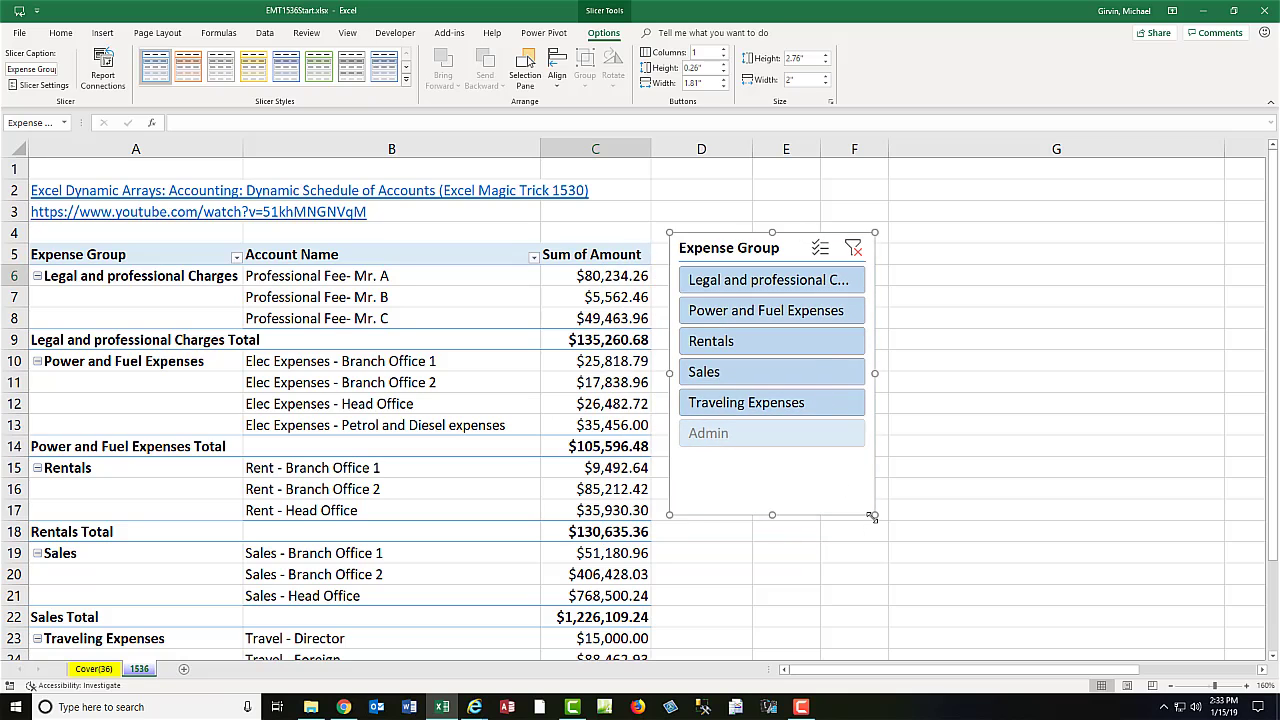
left_click_drag(873, 514, 932, 472)
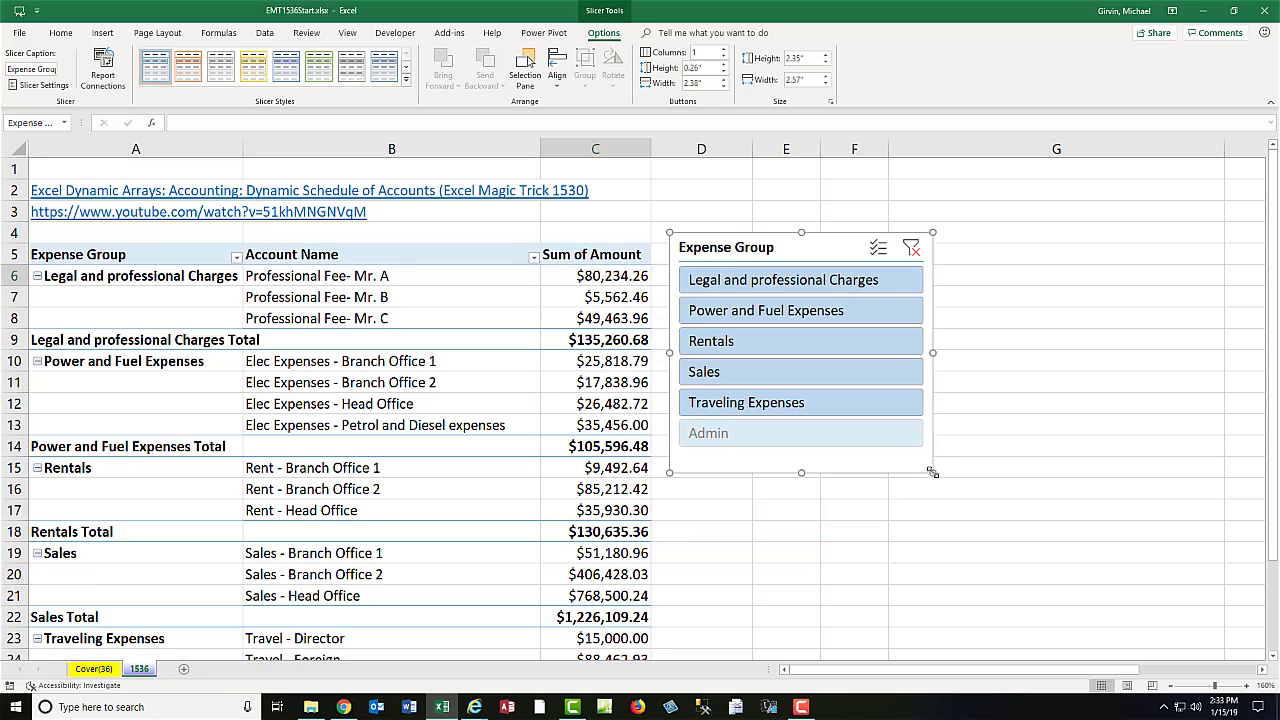
Filter the PivotTable with the slicer to Power and Fuel Expenses, and switch the filter to Legal and professional Charges
left_click(720, 317)
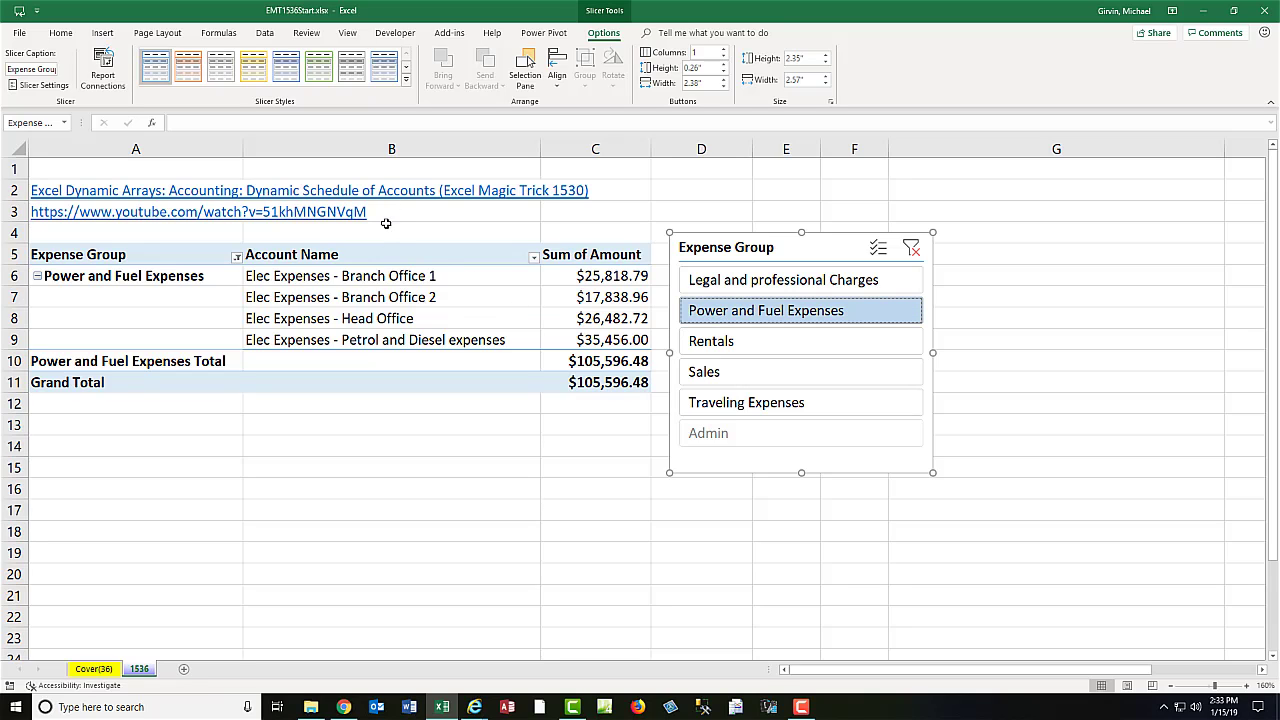
left_click(737, 281)
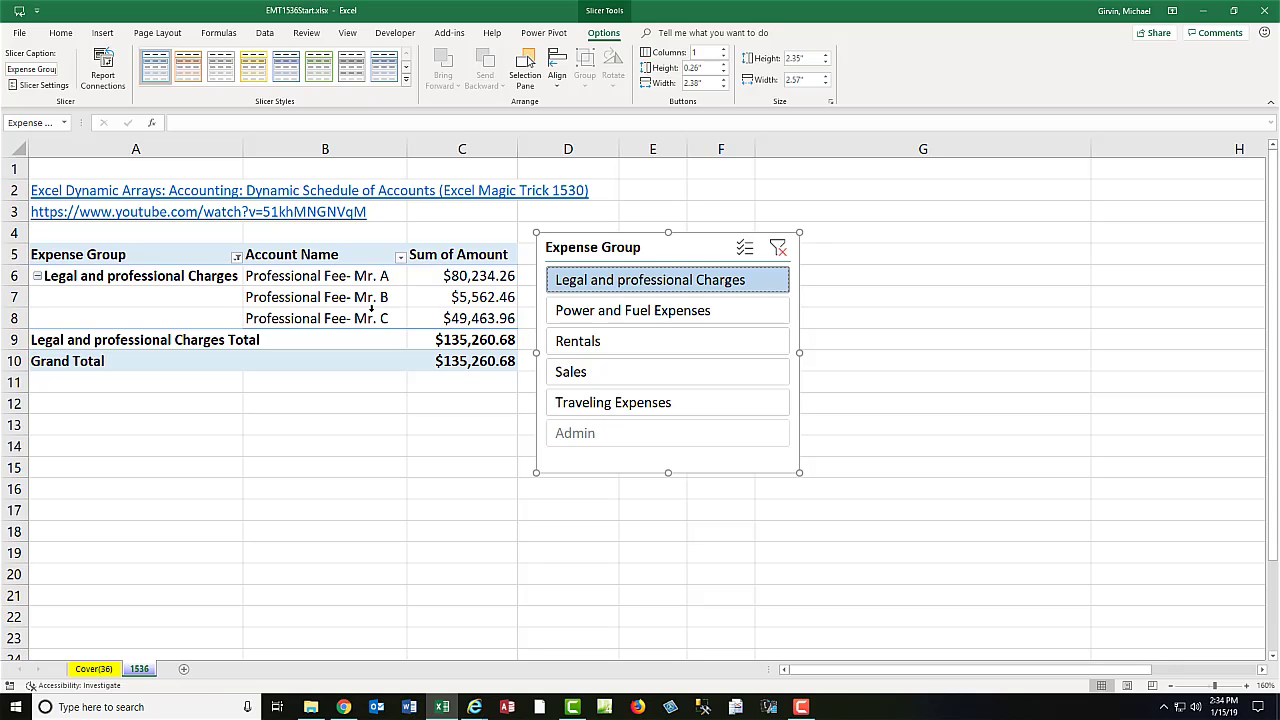
left_click(400, 278)
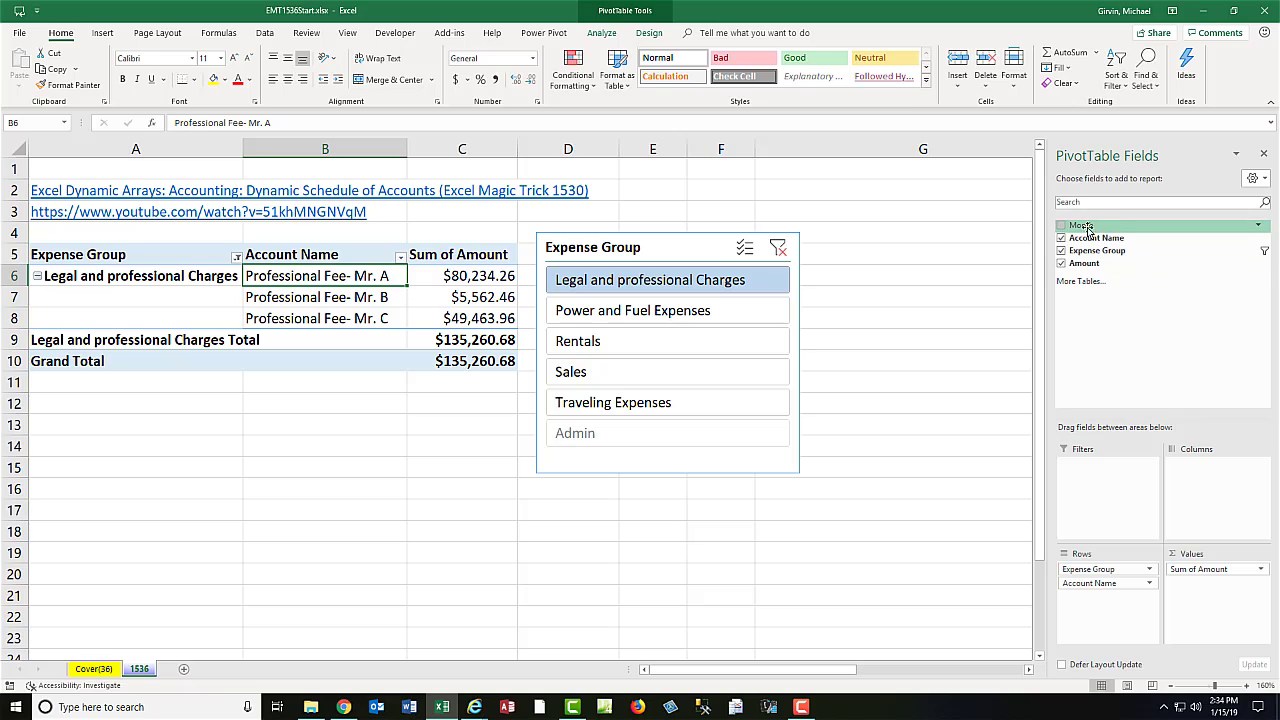
left_click_drag(1083, 227, 1108, 485)
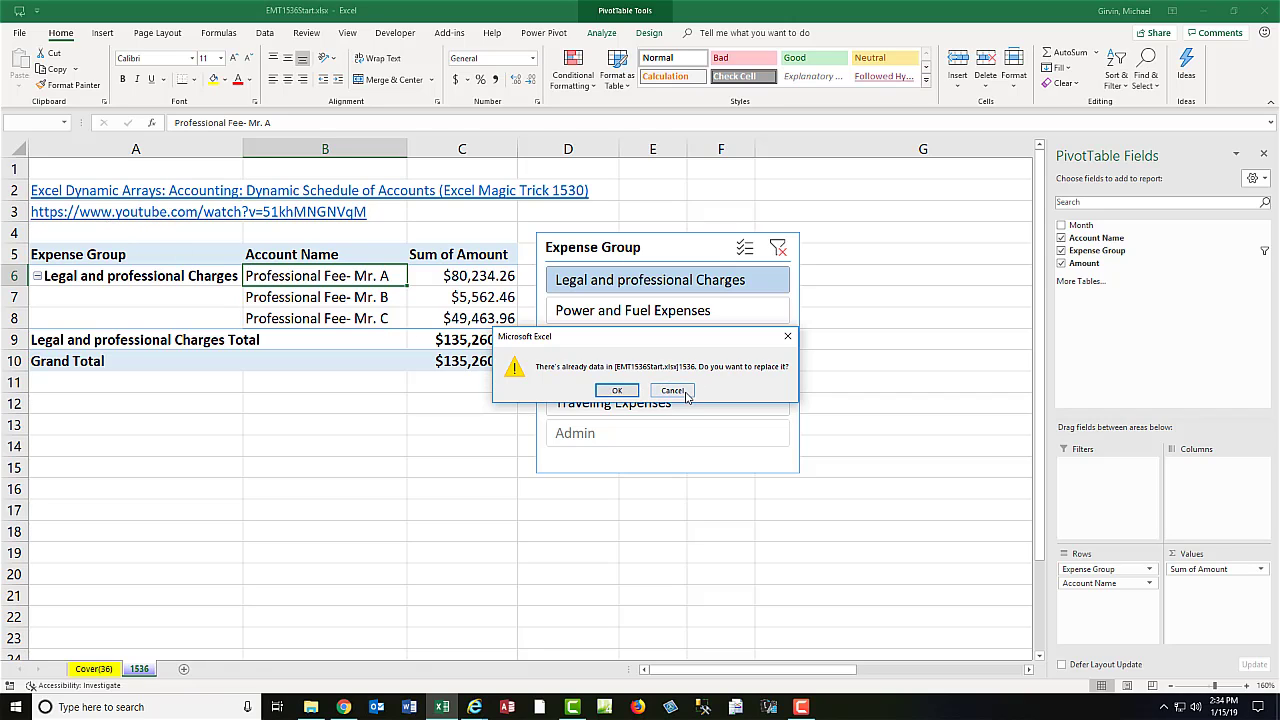
left_click(672, 390)
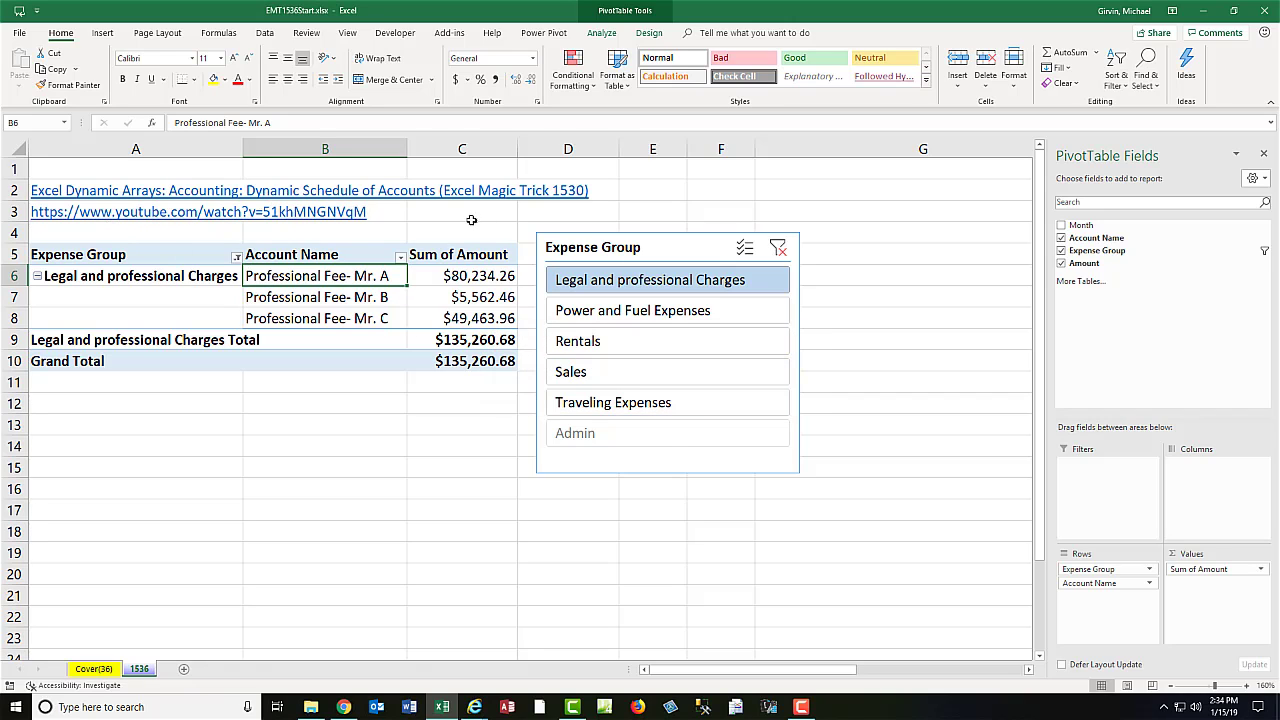
Move the range A4:D12 containing the PivotTable down two rows so the report starts at cell A7
left_click_drag(100, 233, 528, 404)
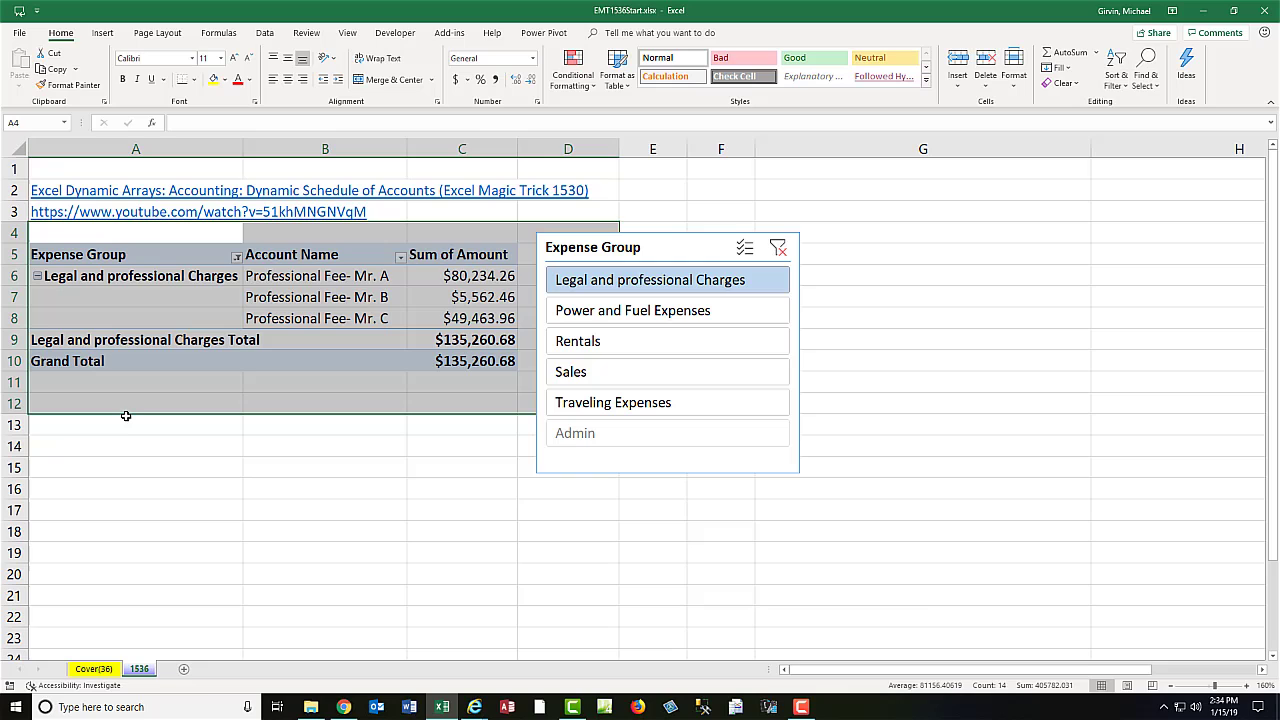
left_click_drag(123, 418, 124, 443)
Add Month as a report filter above the PivotTable and filter it to Jan
left_click(314, 320)
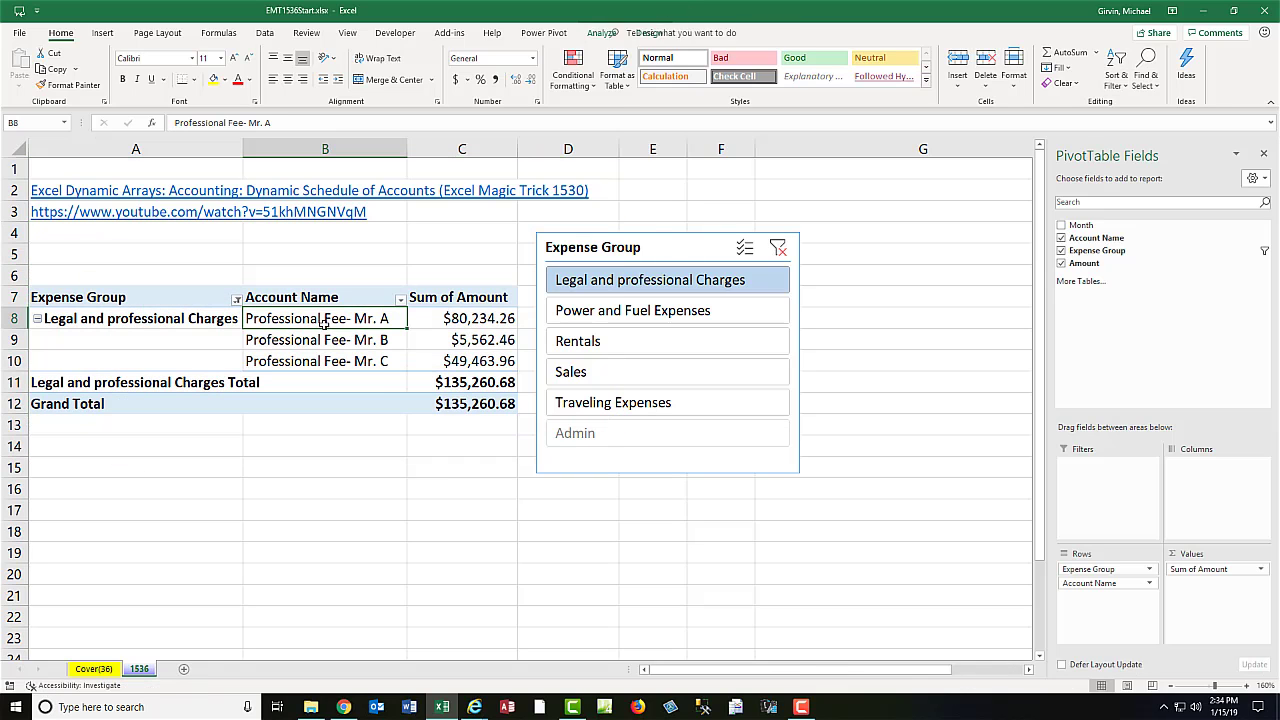
left_click_drag(1080, 226, 1108, 482)
left_click(400, 258)
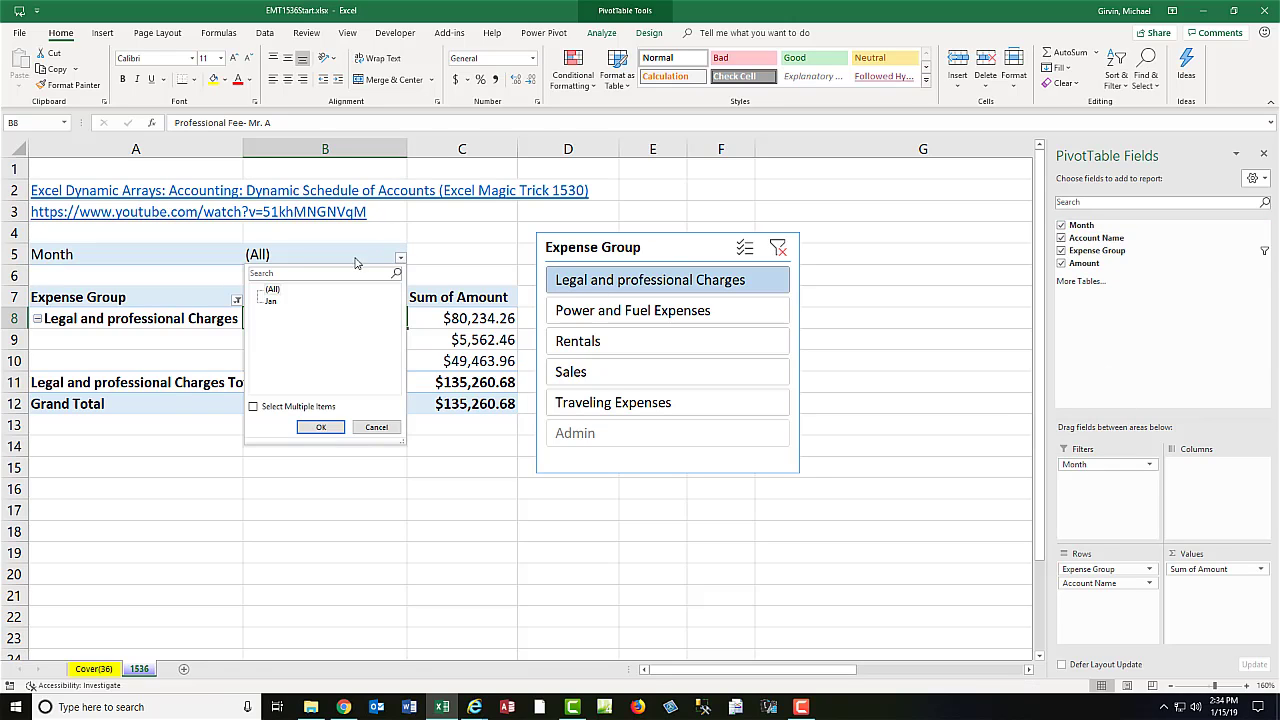
left_click(270, 301)
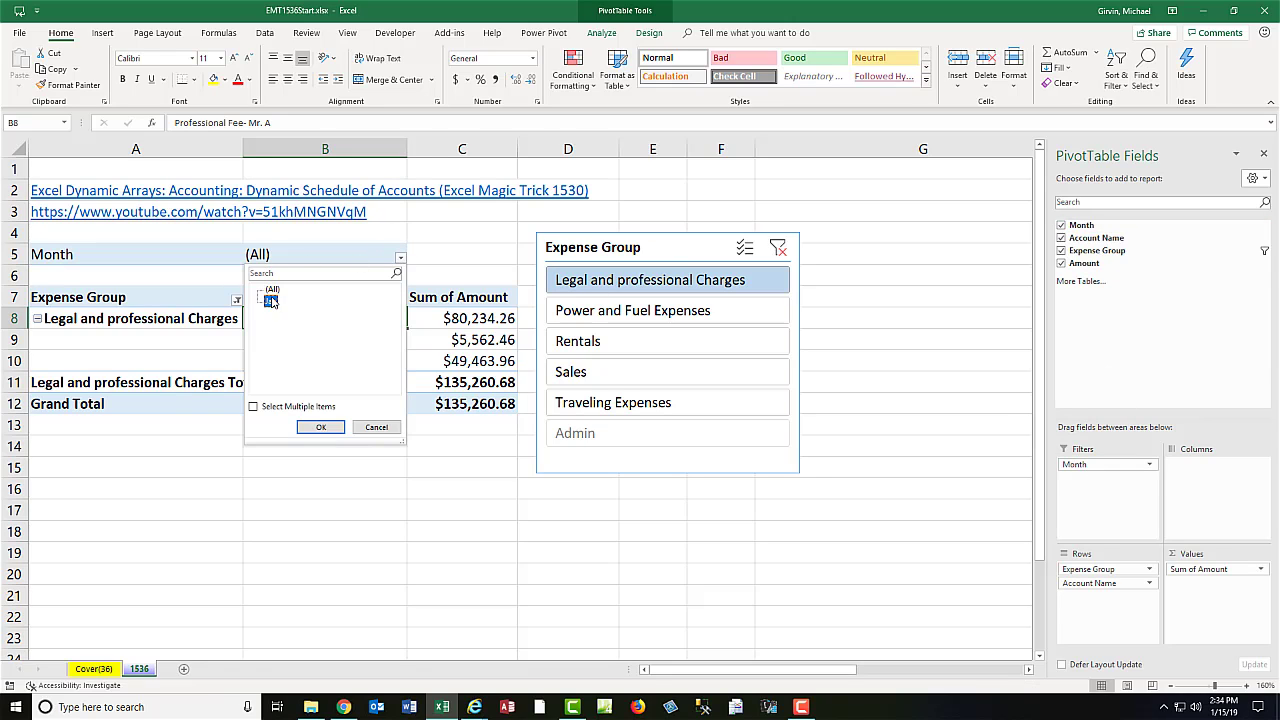
left_click(321, 427)
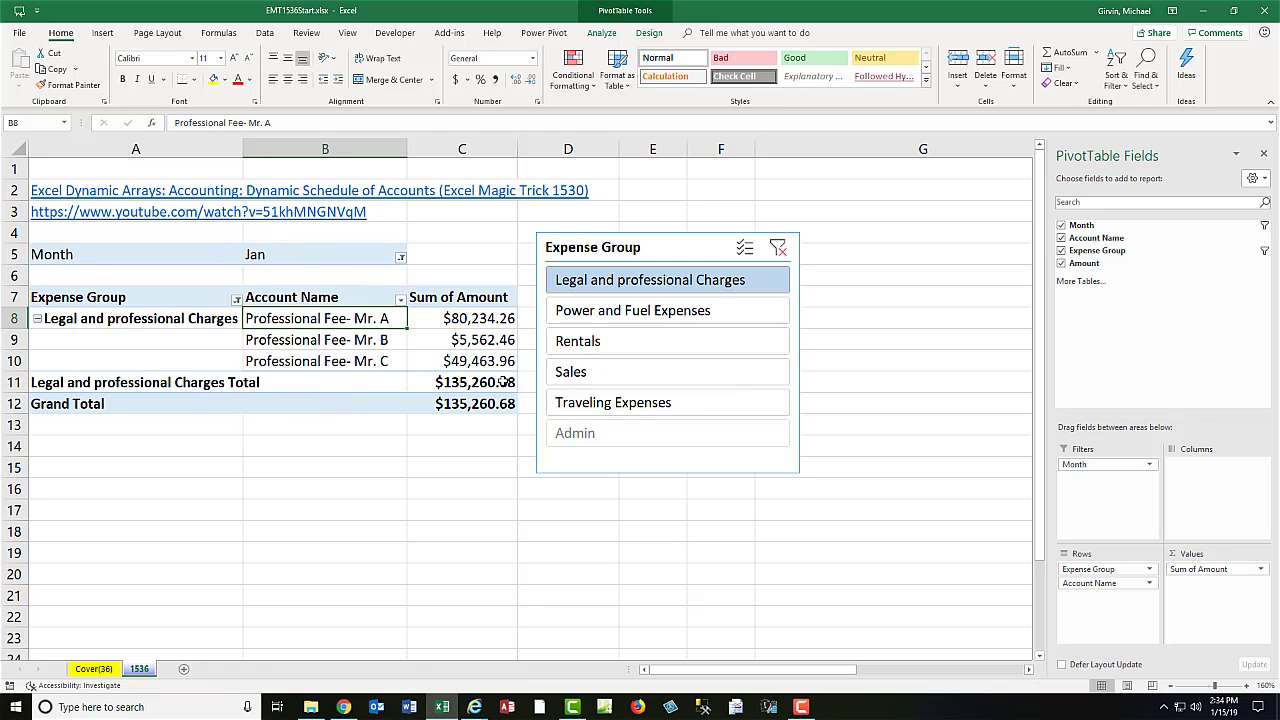
Save the workbook and switch to File Explorer showing the CurrentMonth folder
key("ctrl+s")
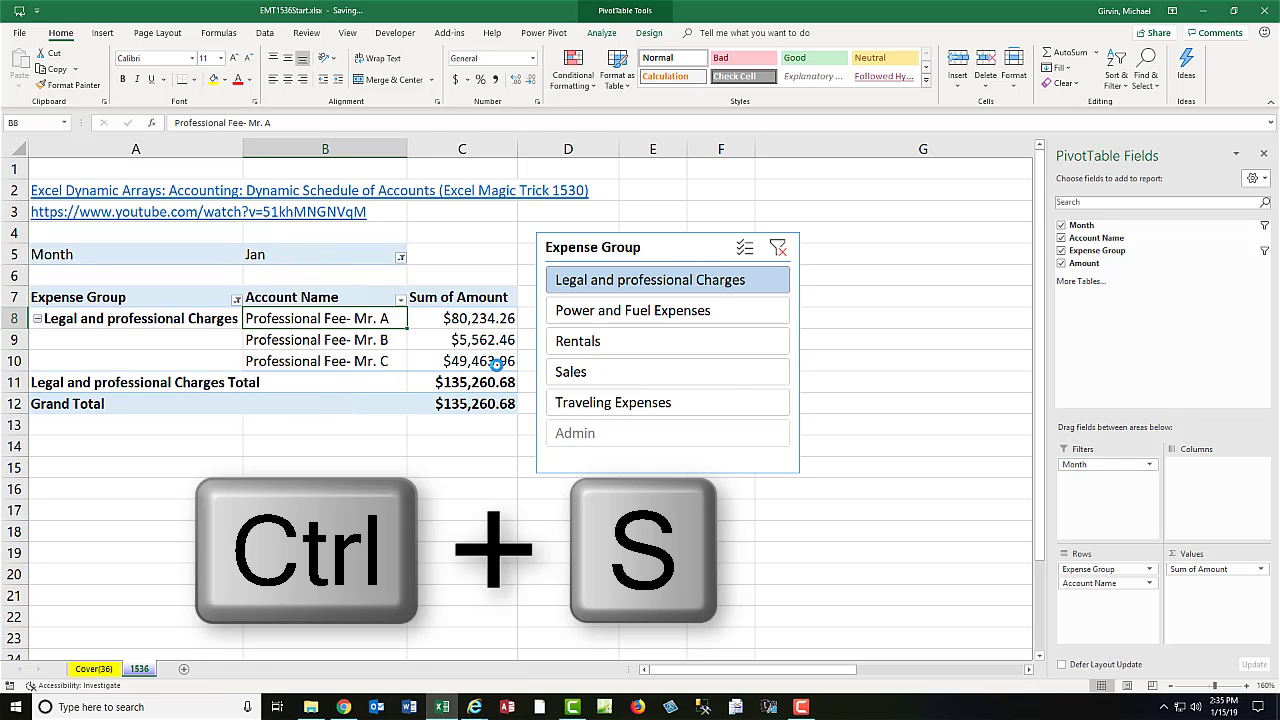
left_click(311, 707)
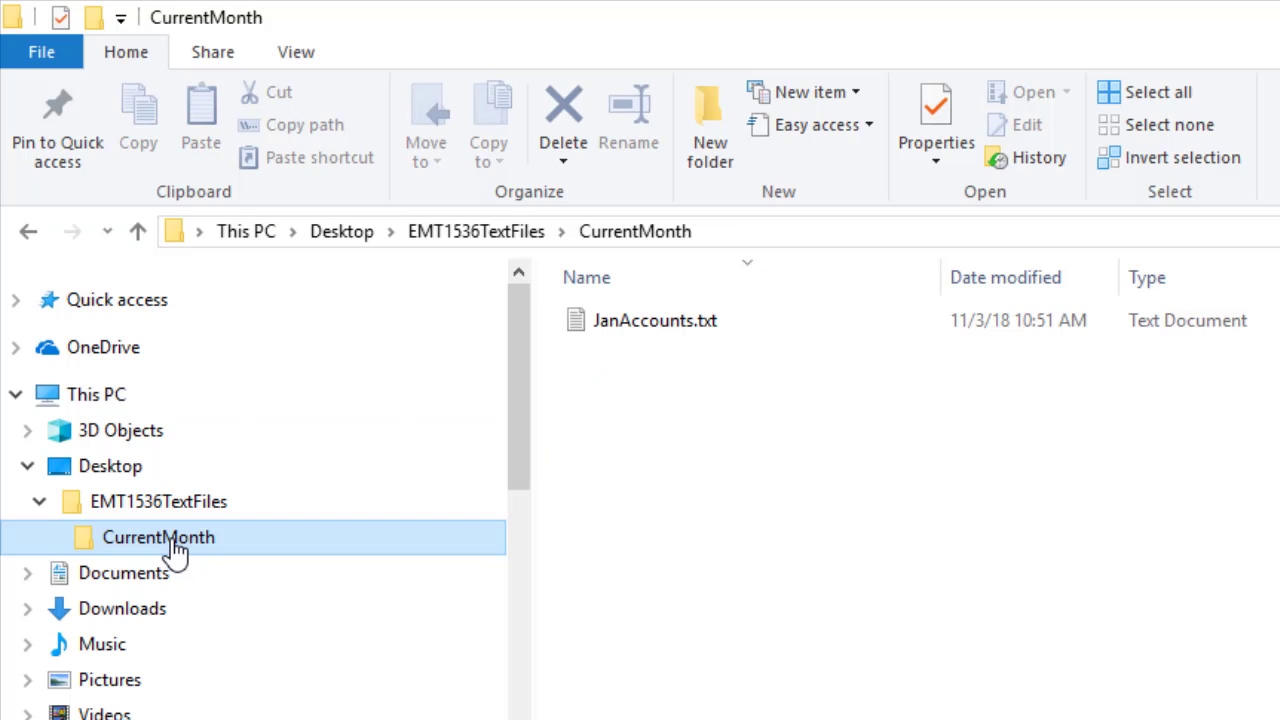
Copy FebAccounts.txt from the EMT1536TextFiles folder into its CurrentMonth subfolder
left_click(145, 512)
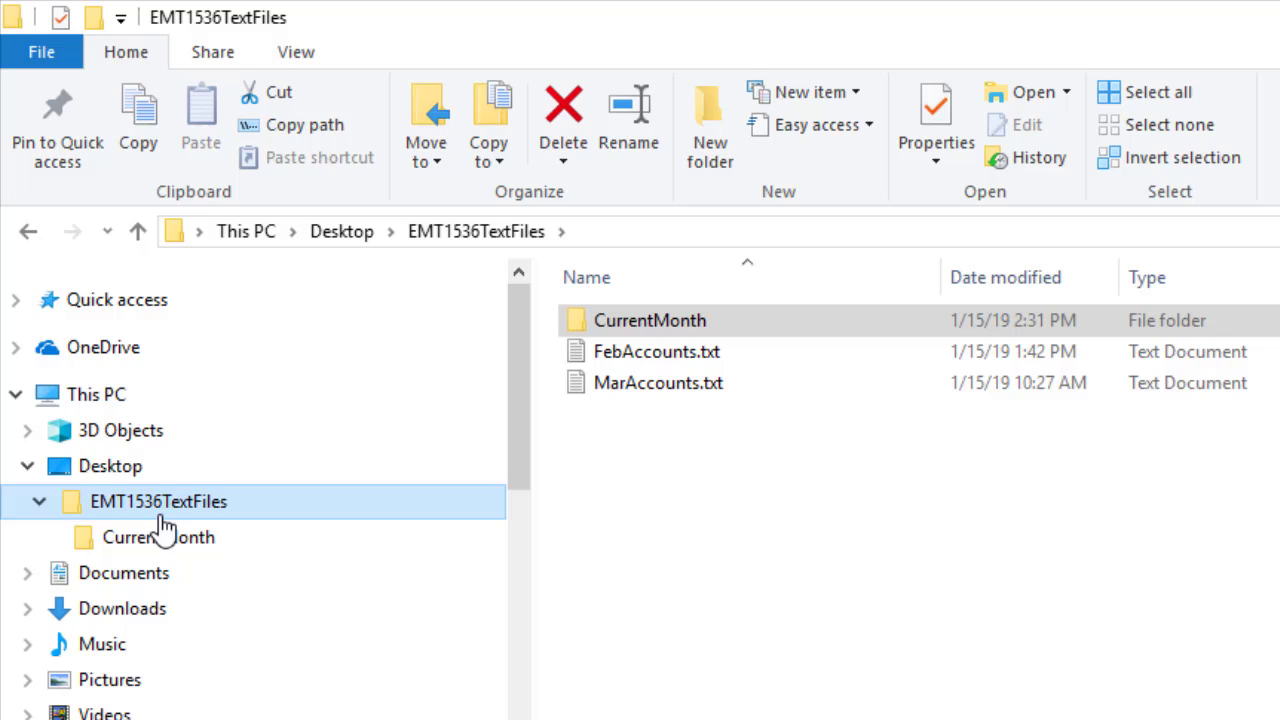
left_click(627, 357)
key("ctrl+c")
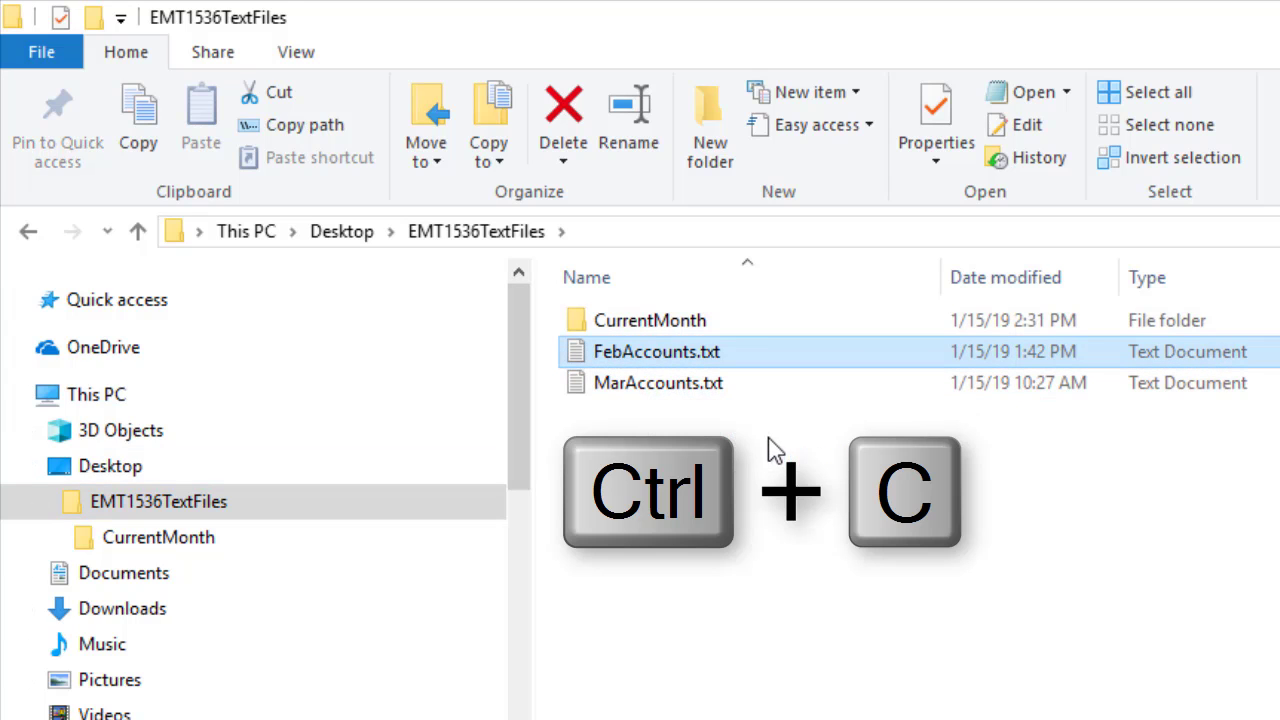
double_click(643, 322)
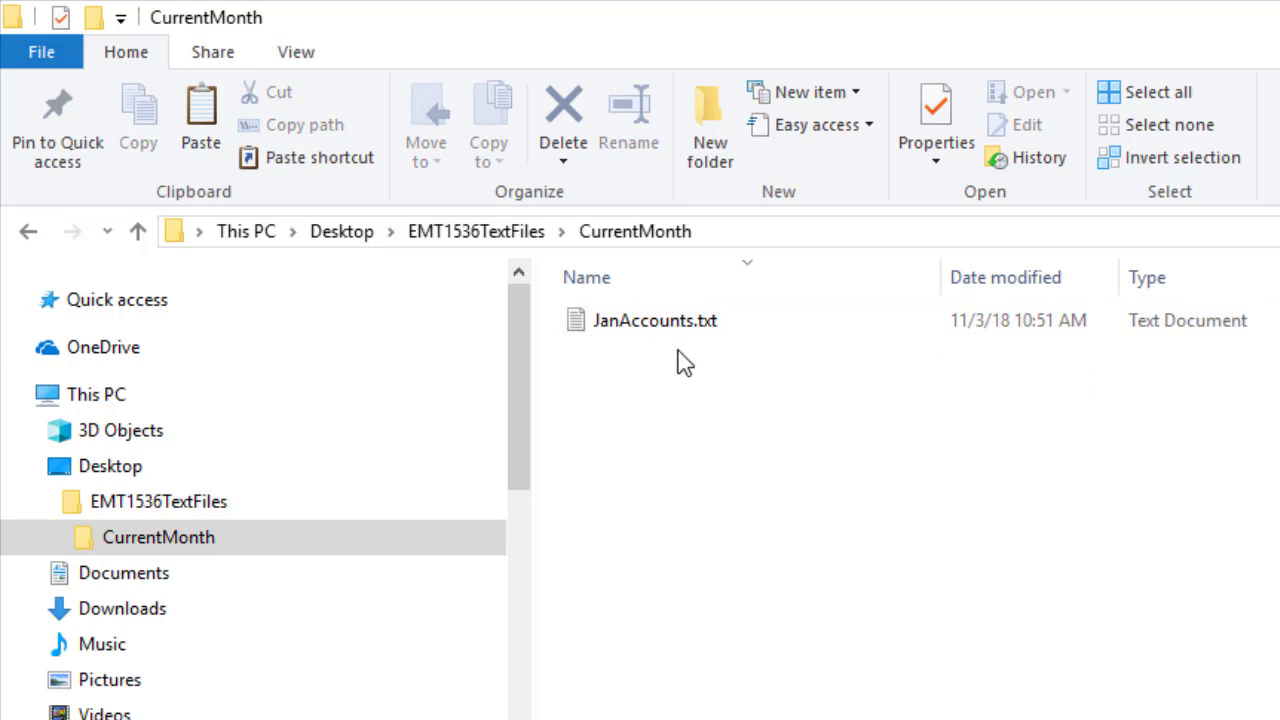
key("ctrl+v")
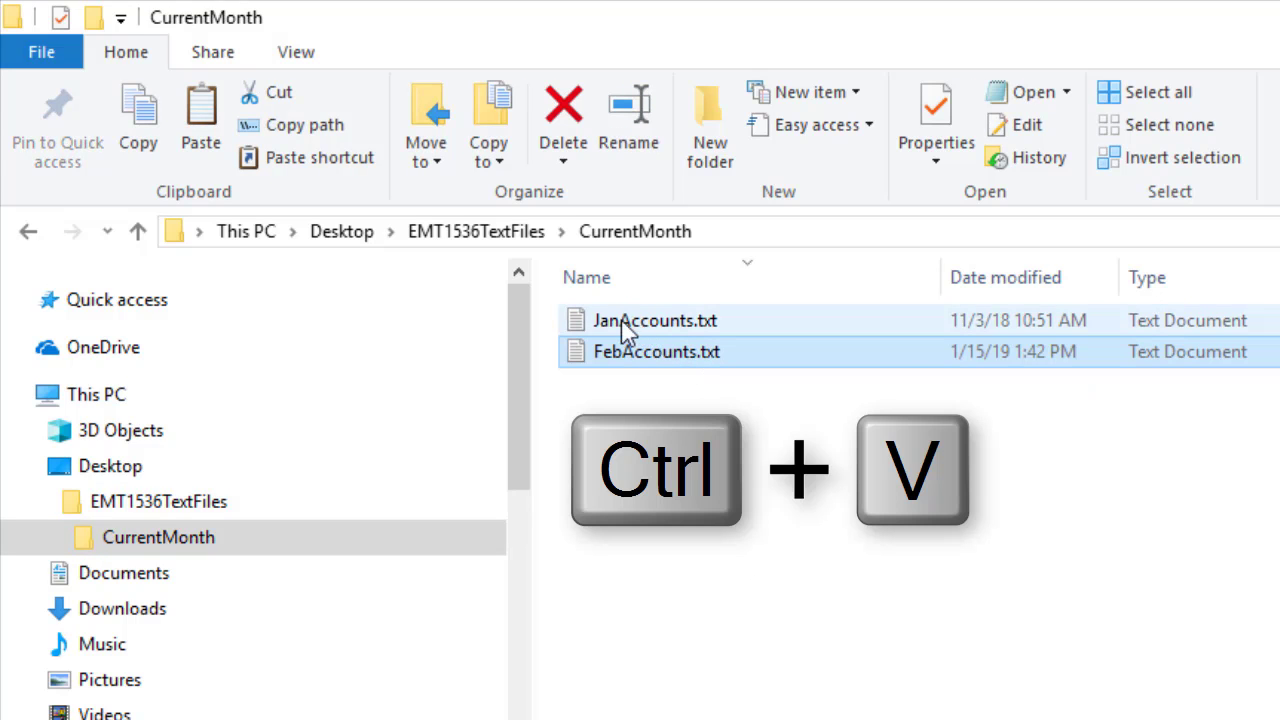
Move JanAccounts.txt out of CurrentMonth into the EMT1536TextFiles folder and check the contents of both folders
left_click_drag(640, 335, 338, 490)
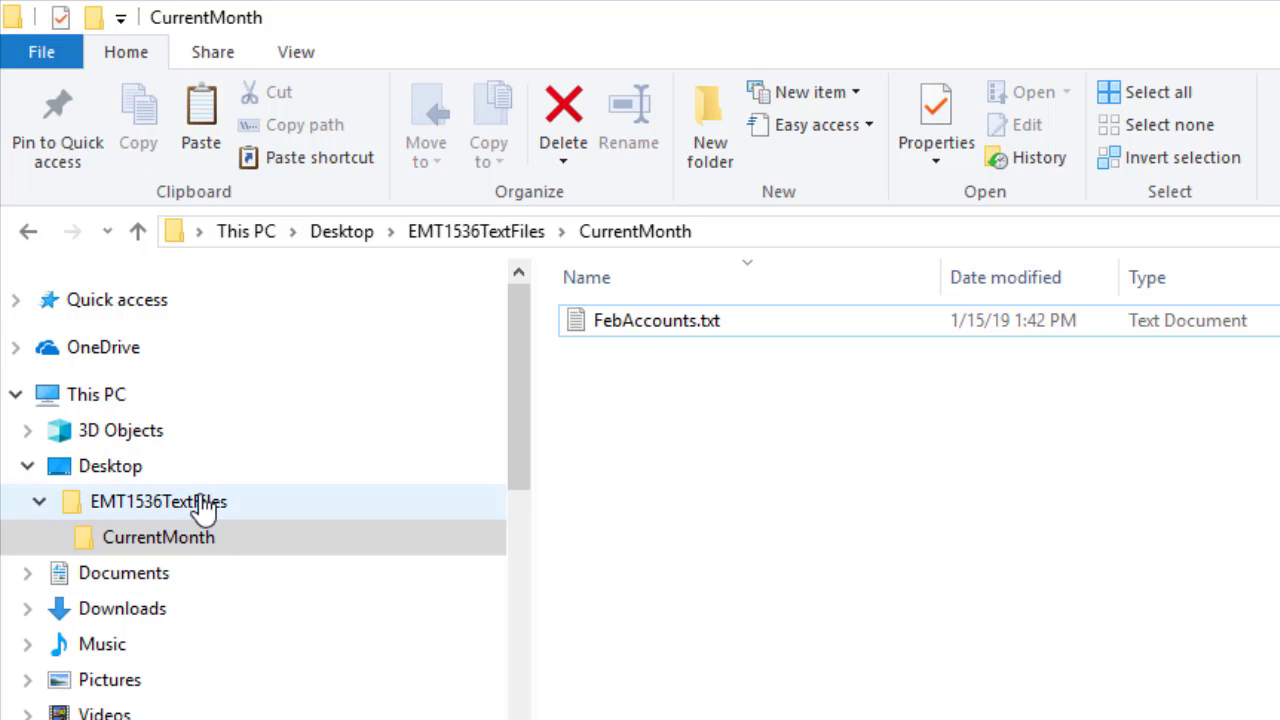
left_click(240, 503)
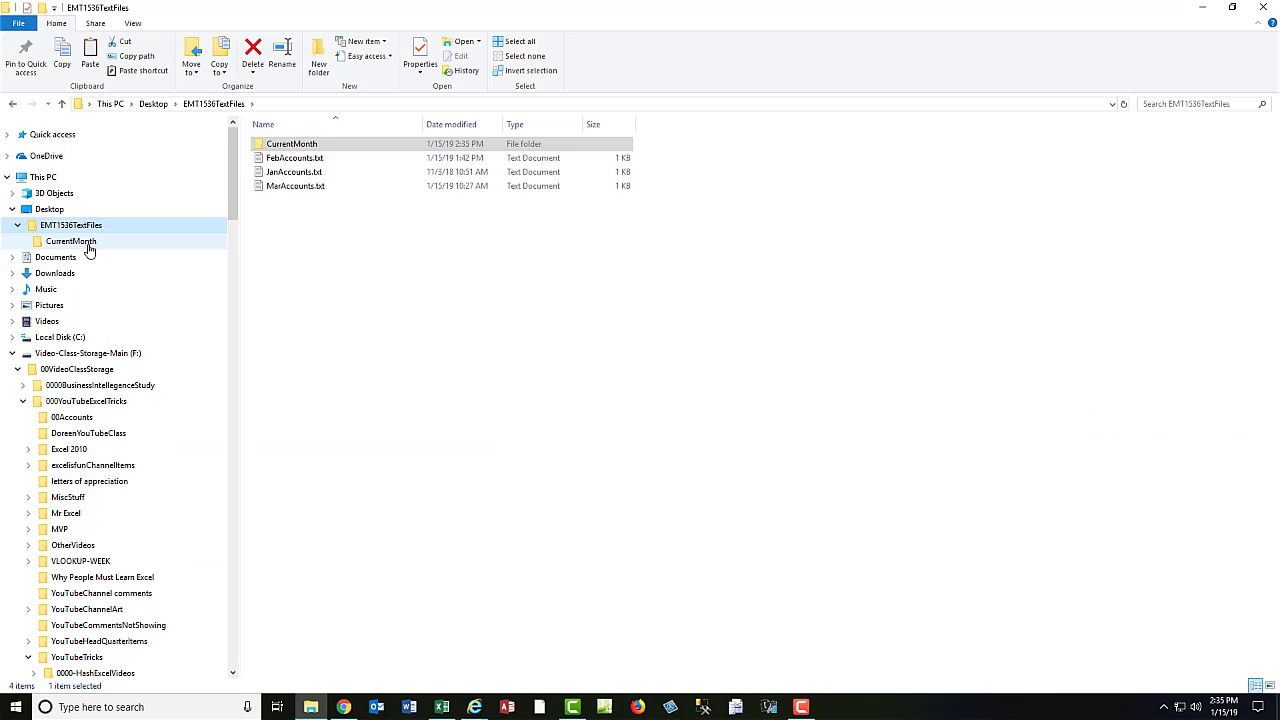
left_click(88, 246)
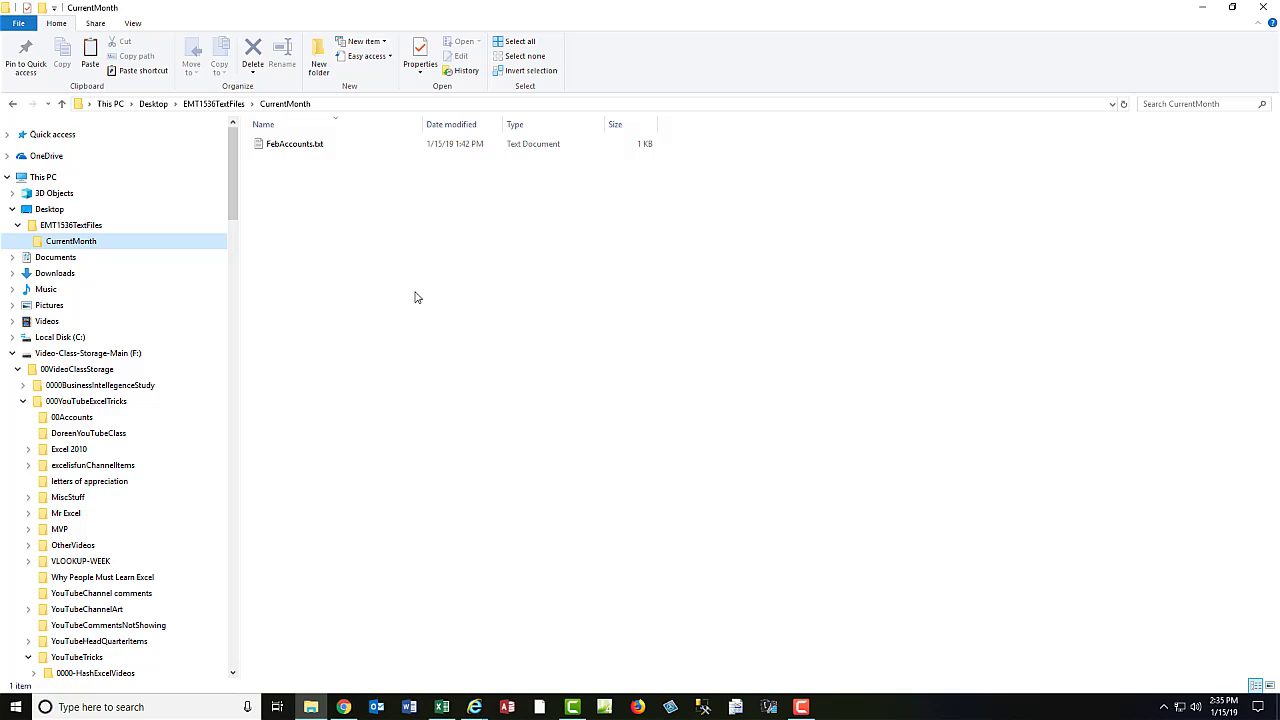
Switch to the Excel workbook and refresh all queries and the PivotTable with the new month's file
key("alt+Tab")
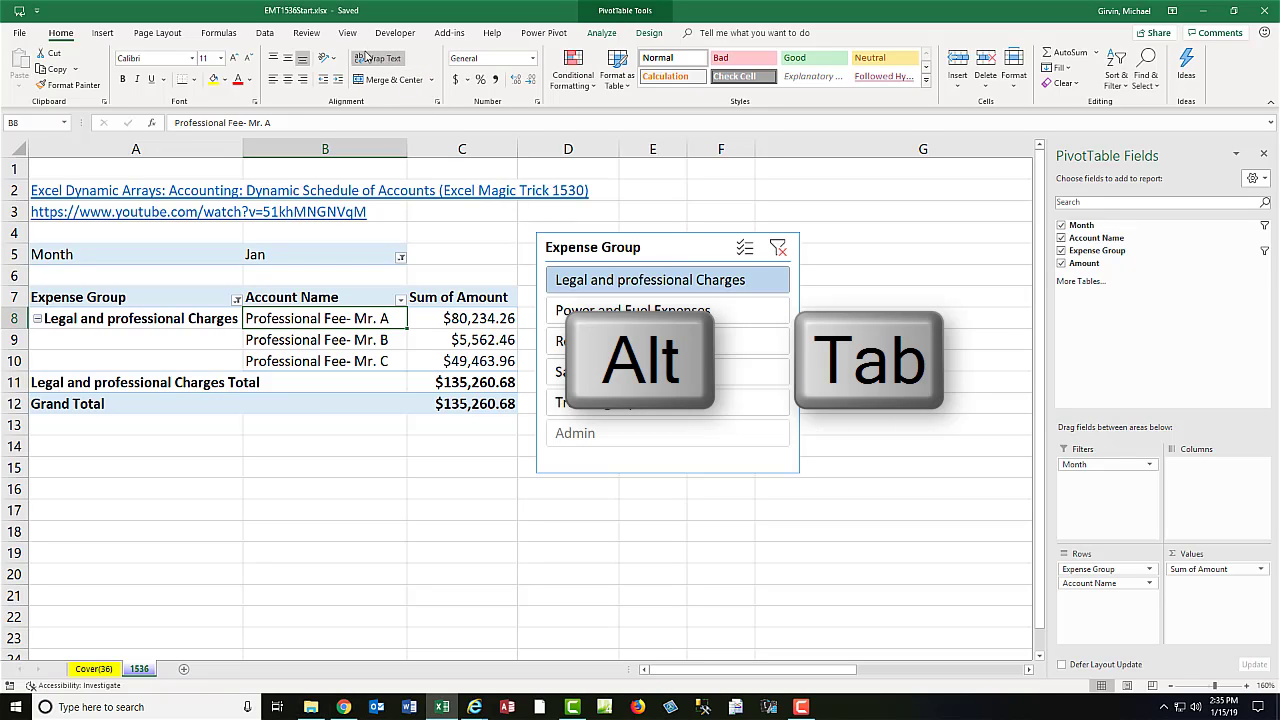
left_click(265, 33)
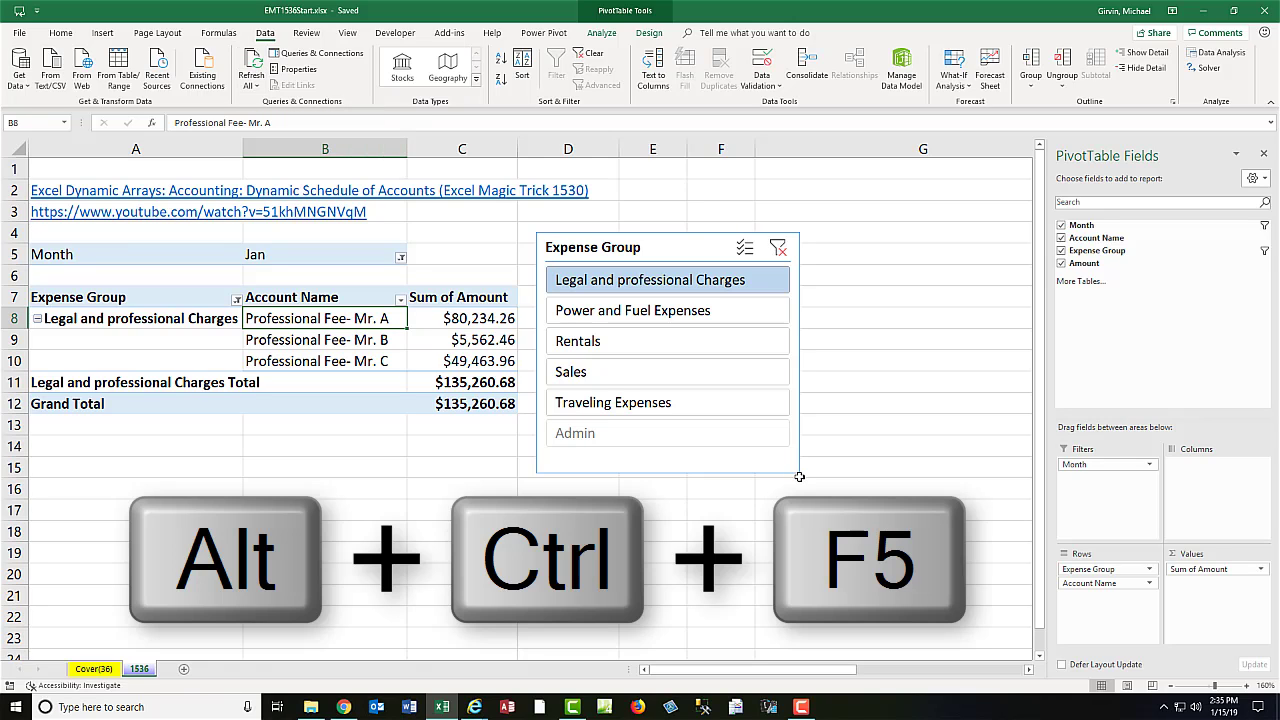
key("ctrl+alt+F5")
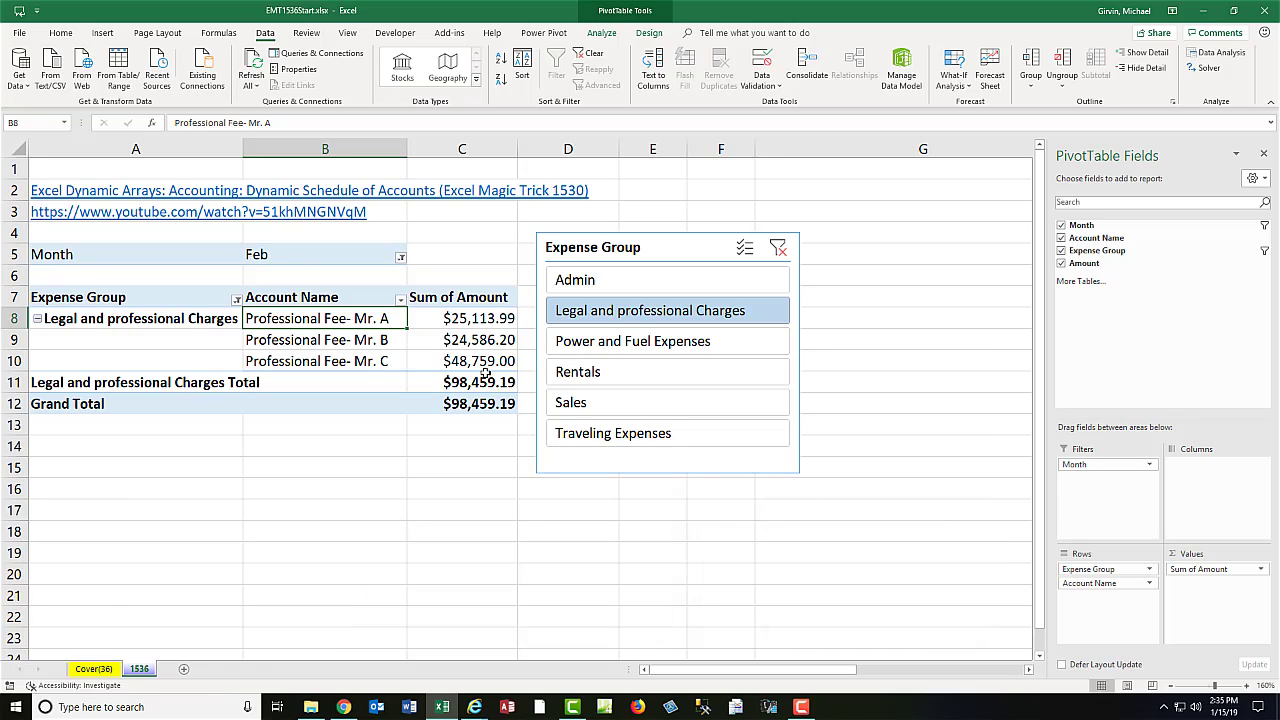
Filter the PivotTable with the Expense Group slicer to Traveling Expenses, and switch the filter to Admin
left_click(602, 438)
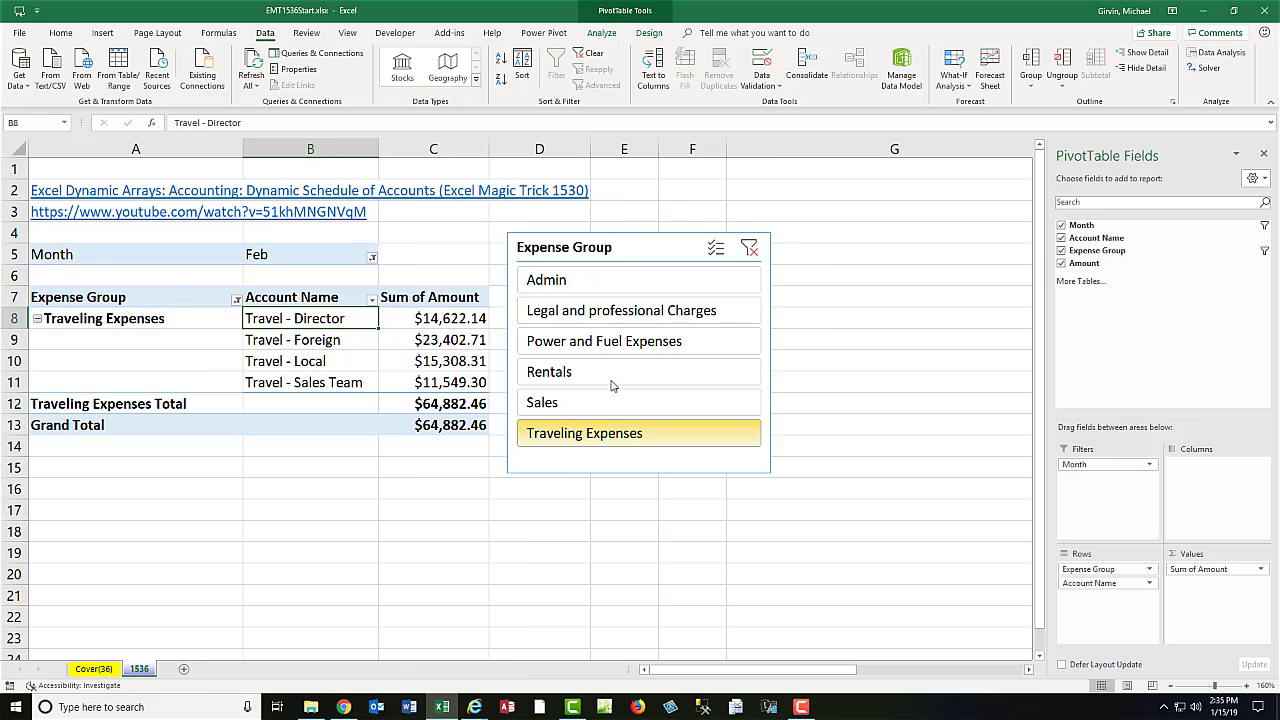
left_click(588, 285)
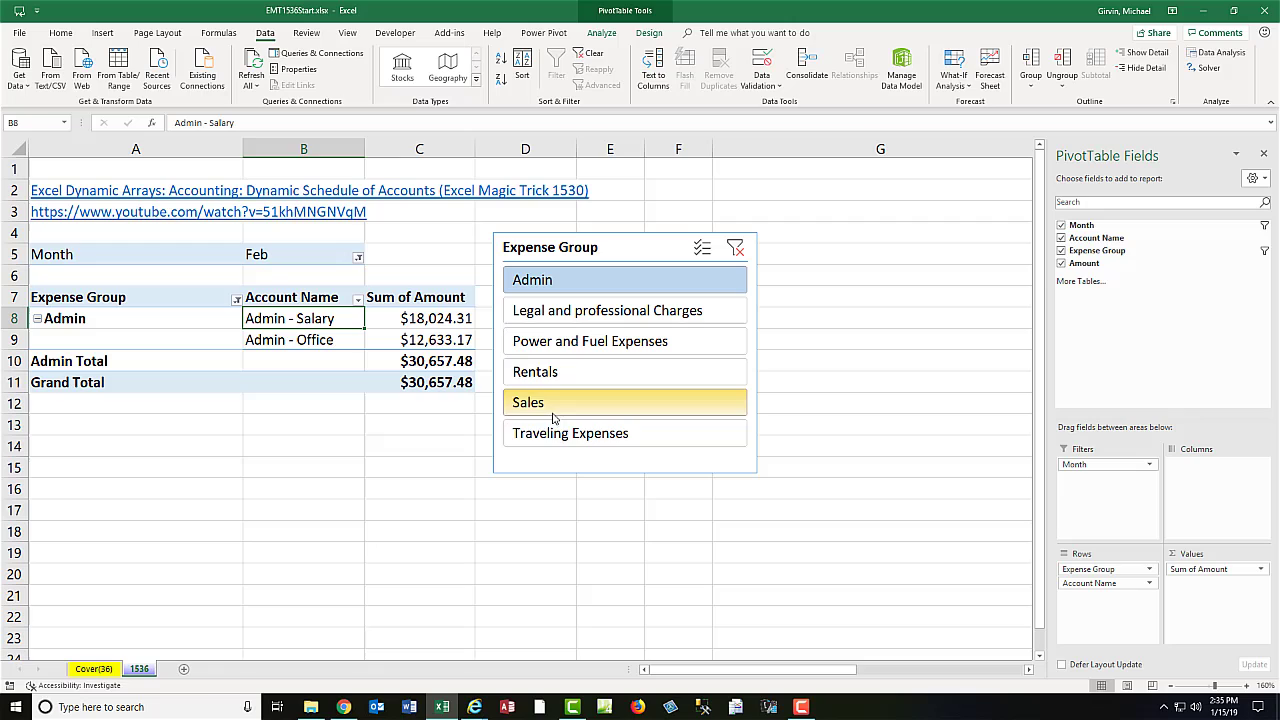
Display the workbook's queries and connections and go to the Cover(36) sheet
left_click(305, 53)
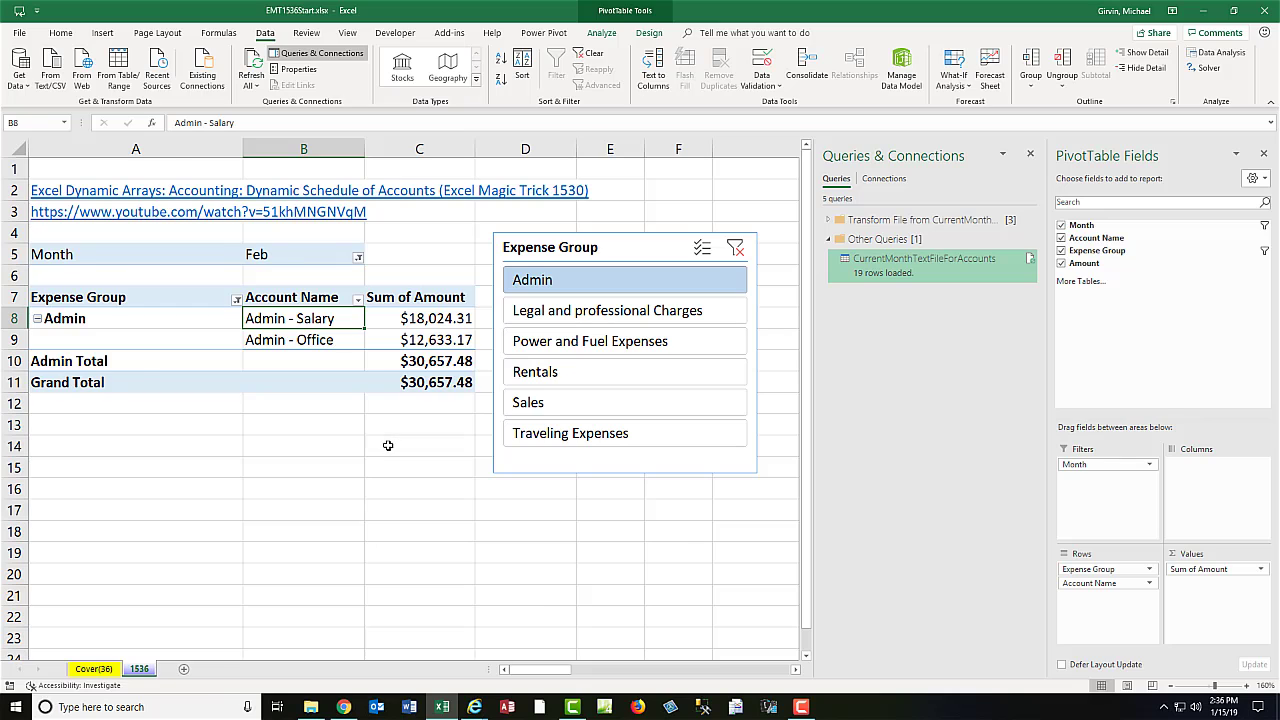
key("ctrl+Page_Up")
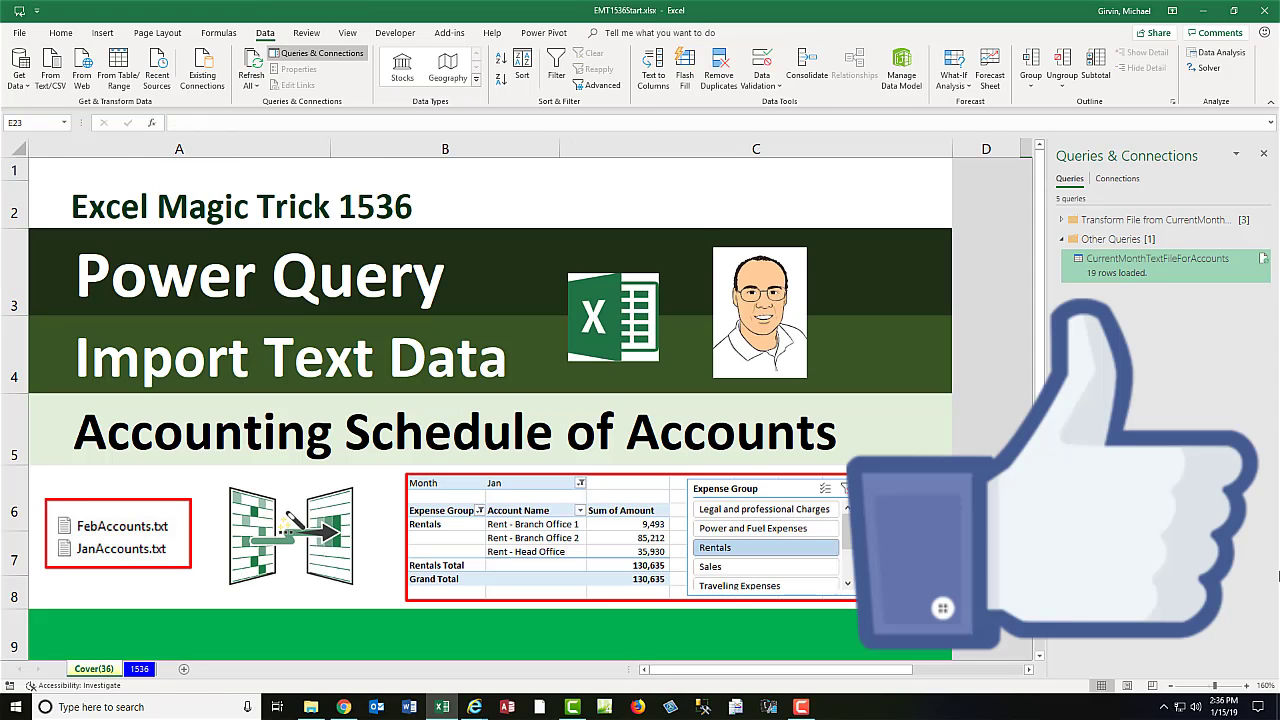